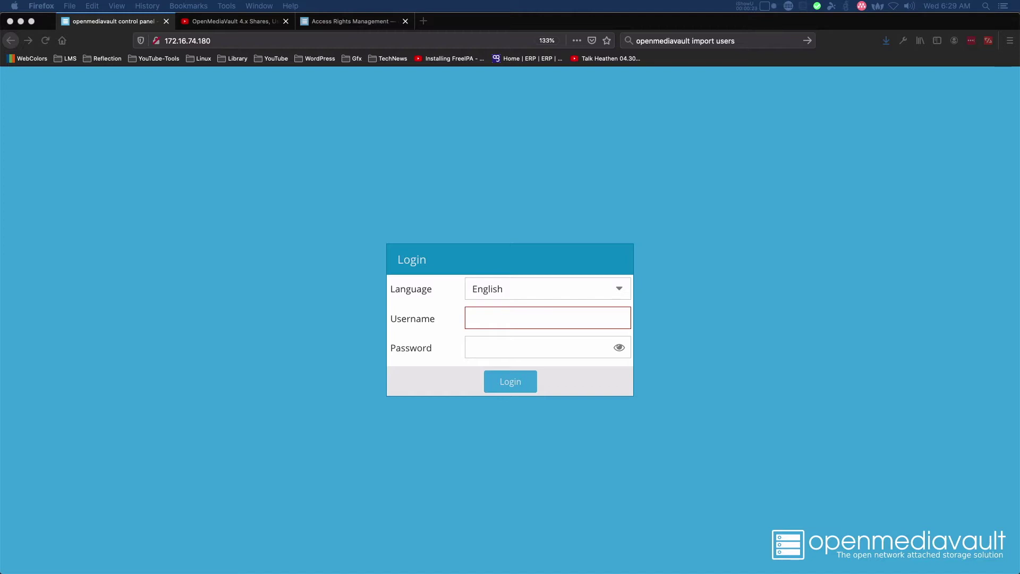
# Log in as admin with the administrator password and open System > General Settings.
pyautogui.click(519, 318)
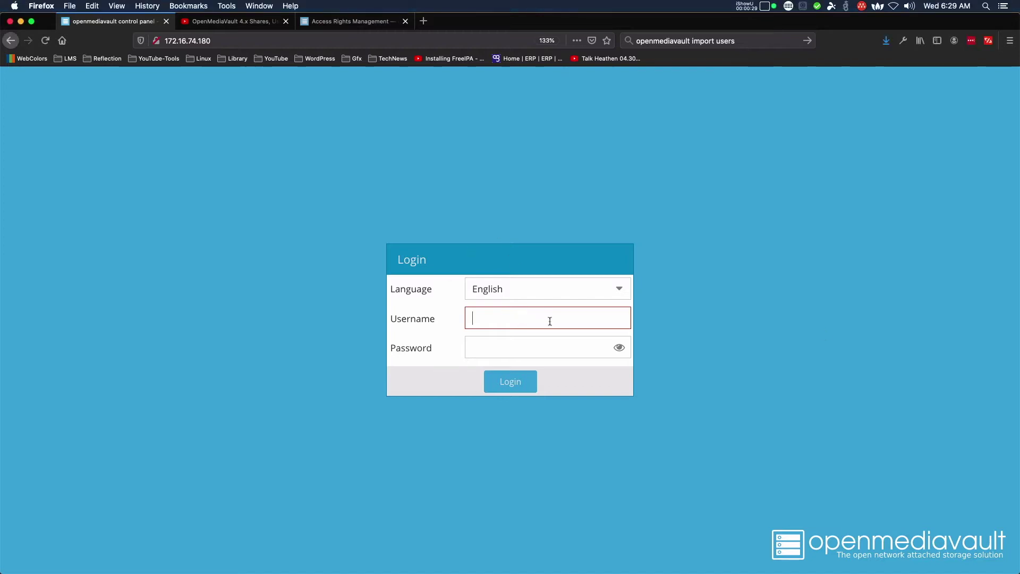
pyautogui.write('admin')
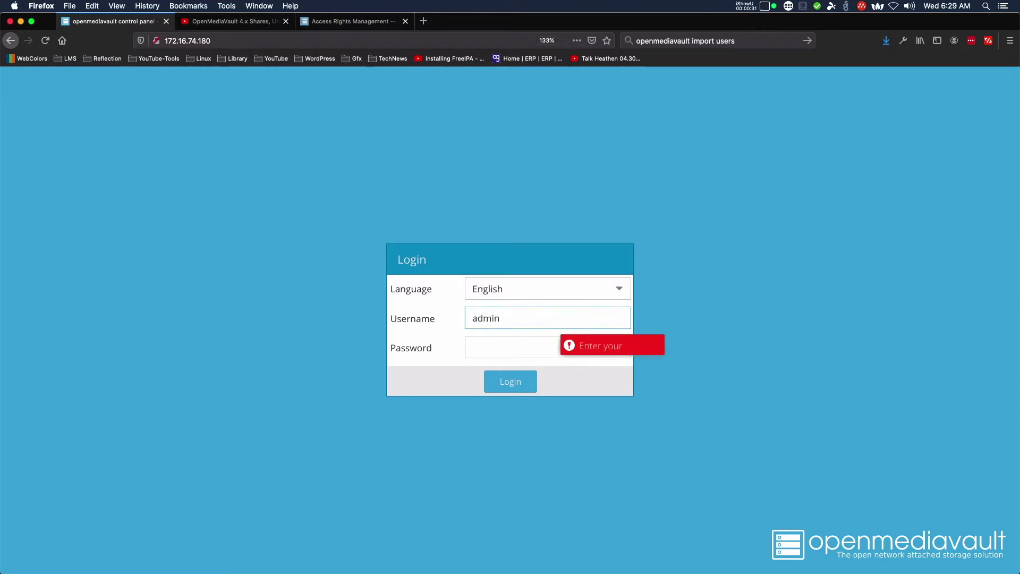
pyautogui.press('Tab')
pyautogui.write('openmed')
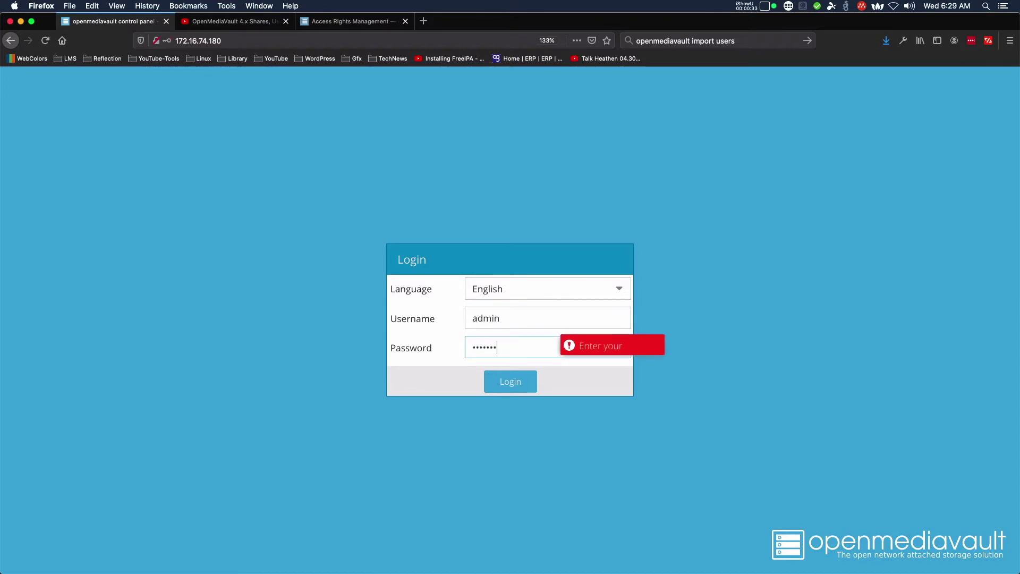
pyautogui.write('iavault')
pyautogui.press('Return')
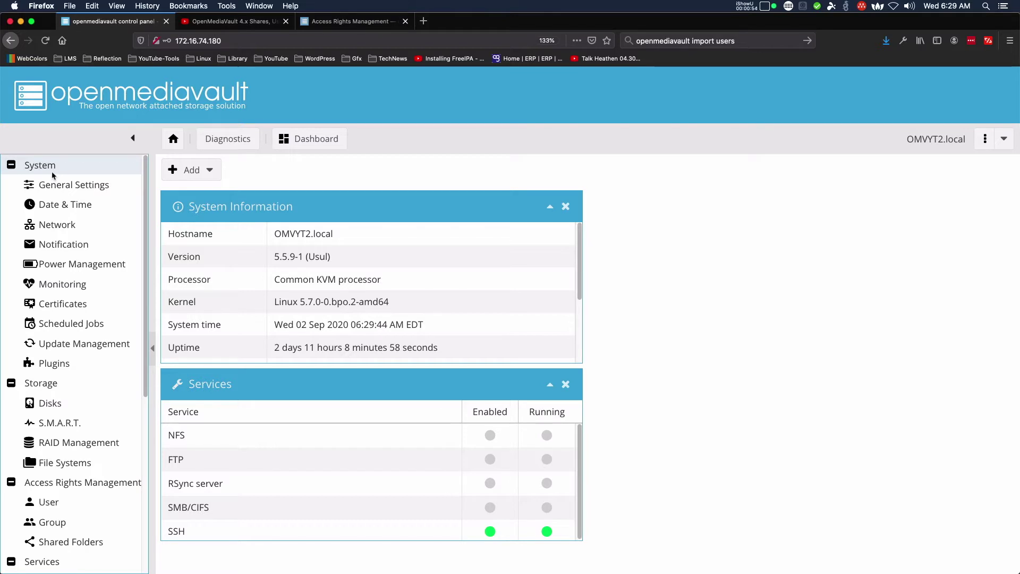
pyautogui.click(57, 190)
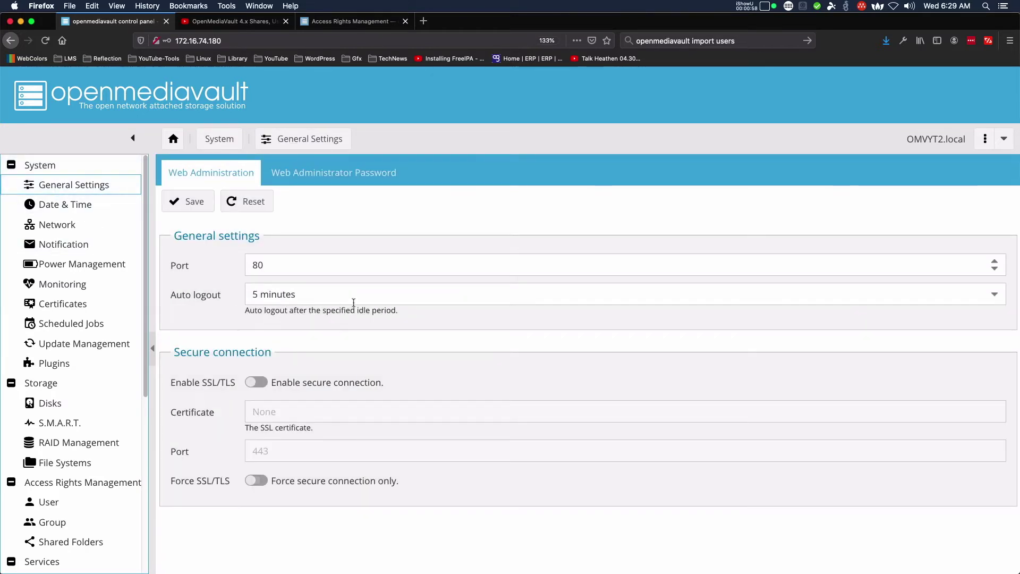
# Set Auto logout to 60 minutes, save, and apply the pending configuration changes.
pyautogui.click(436, 294)
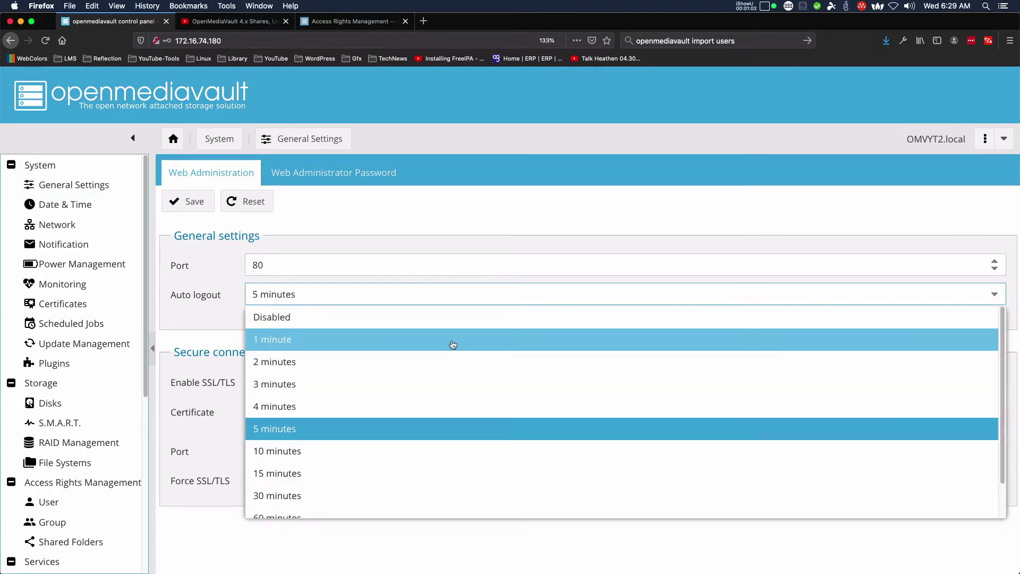
pyautogui.scroll(-1, 453, 344)
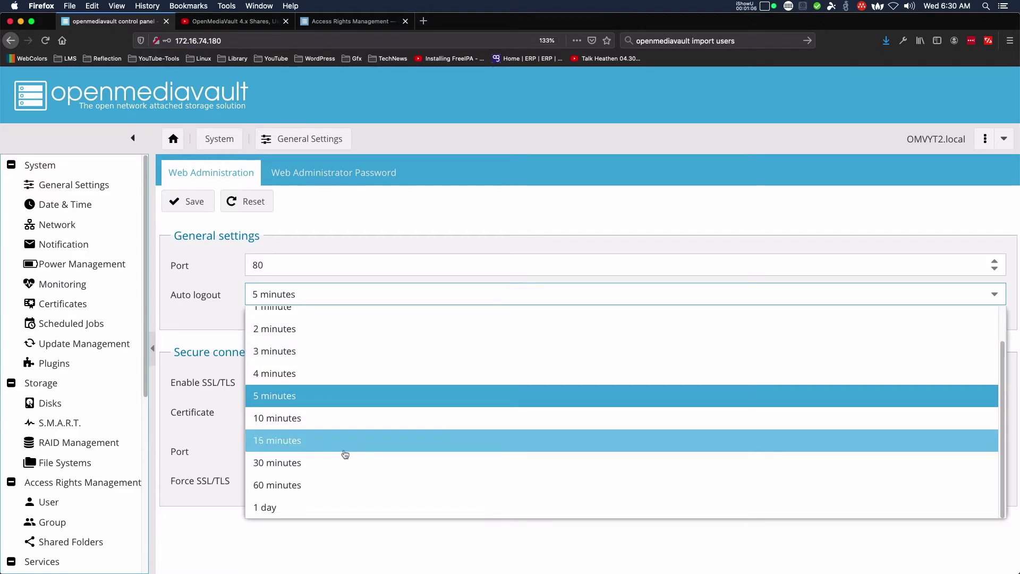
pyautogui.click(324, 484)
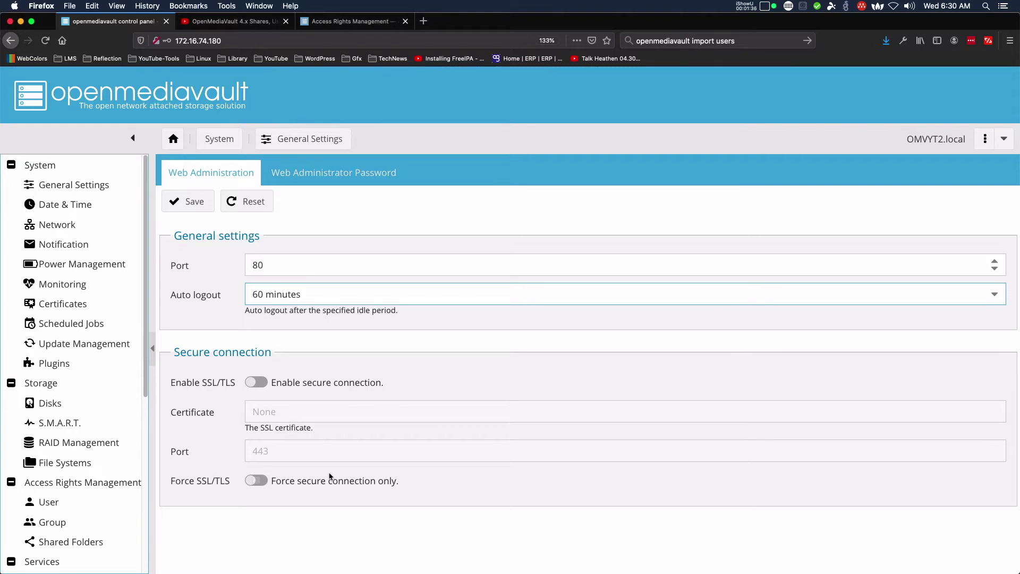
pyautogui.click(191, 201)
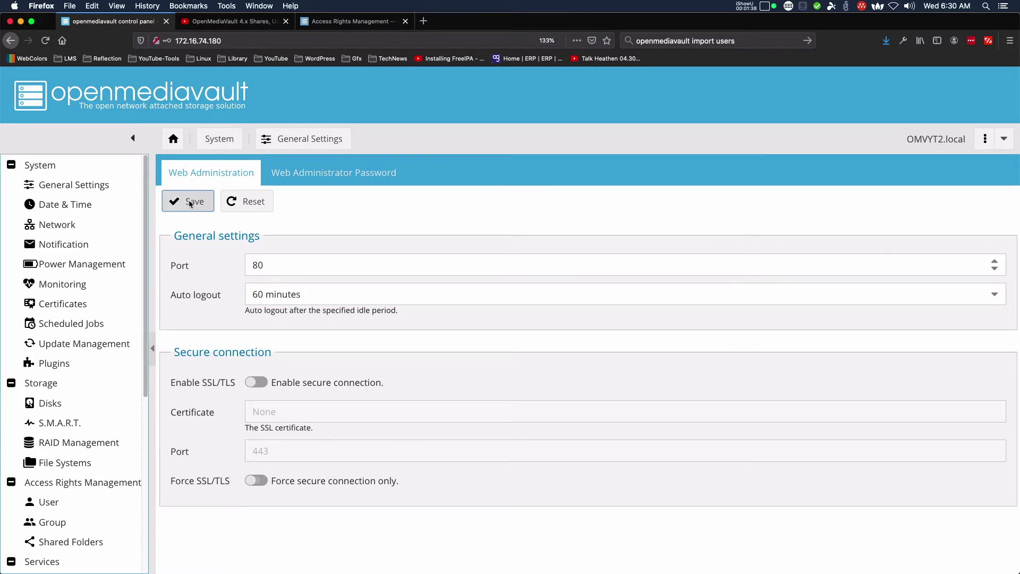
pyautogui.click(925, 87)
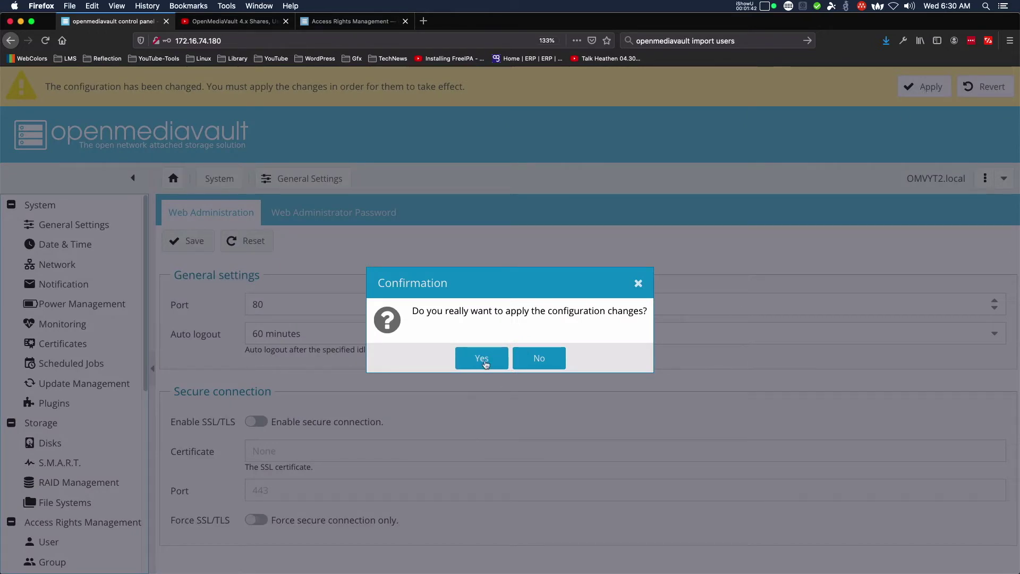
pyautogui.click(483, 360)
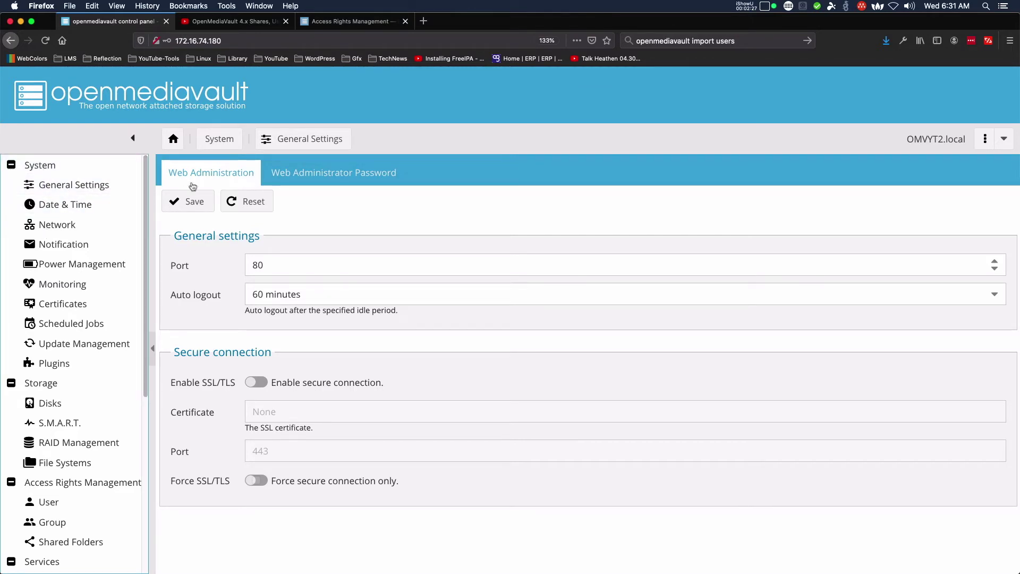
# Enter and confirm a new web administrator password on the Web Administrator Password tab, then save.
pyautogui.click(310, 177)
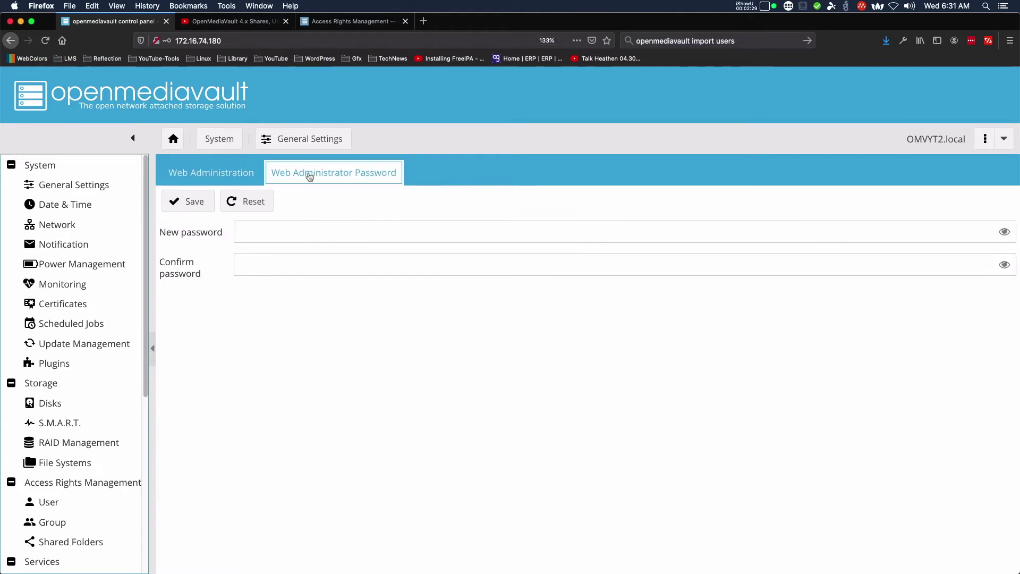
pyautogui.click(347, 232)
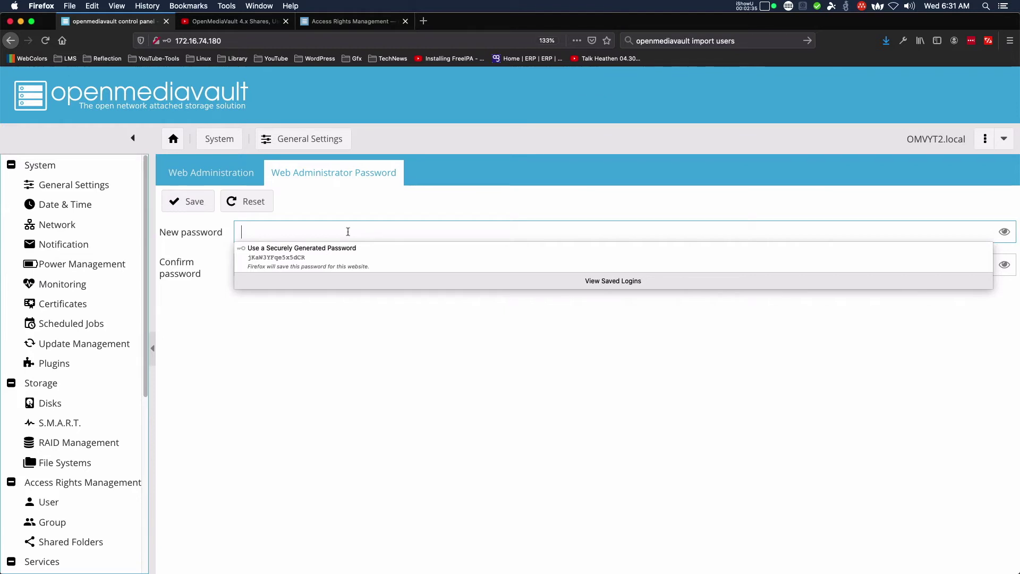
pyautogui.write('•••••')
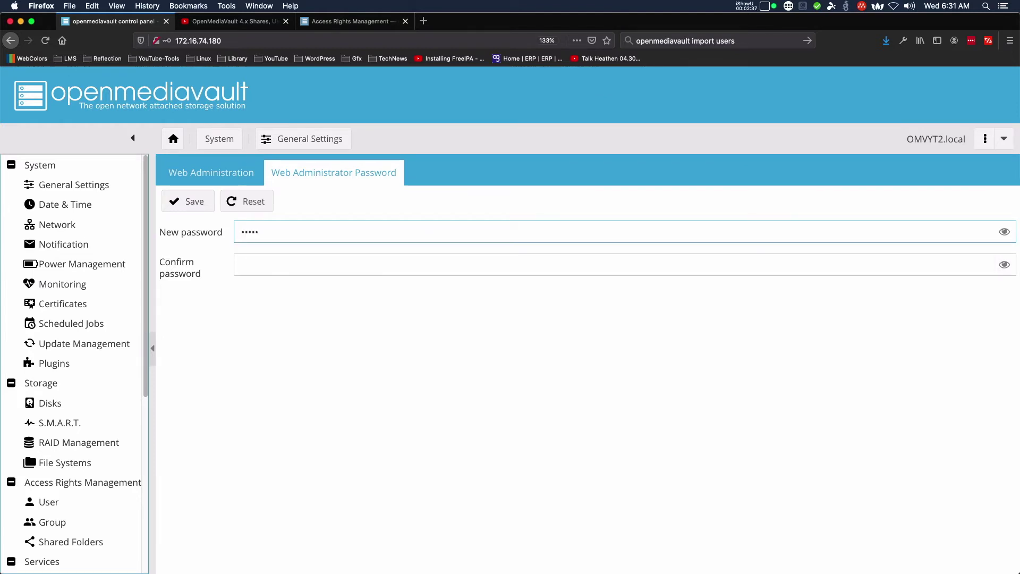
pyautogui.write('•••••')
pyautogui.press('Tab')
pyautogui.write('•••••')
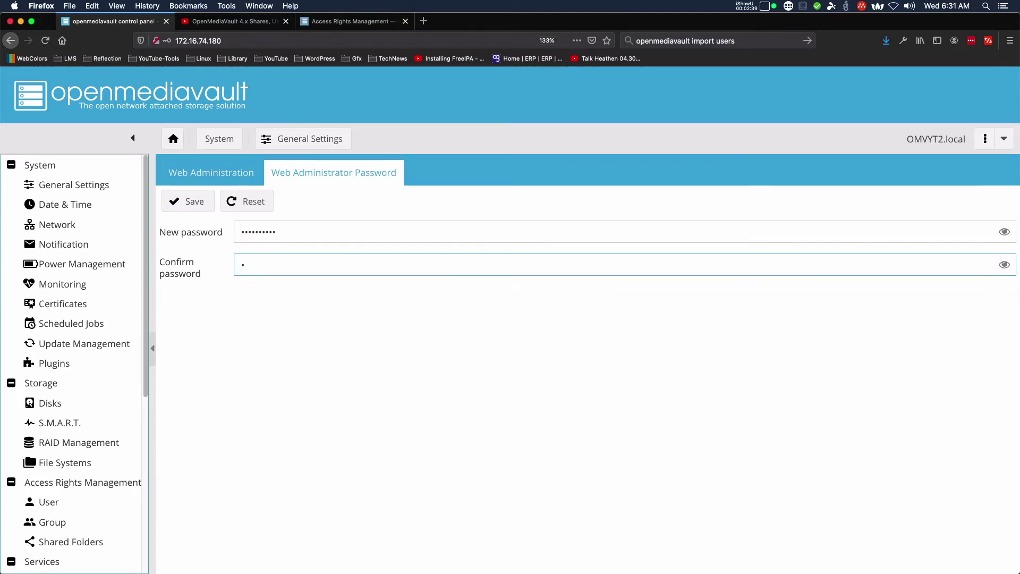
pyautogui.write('•••••')
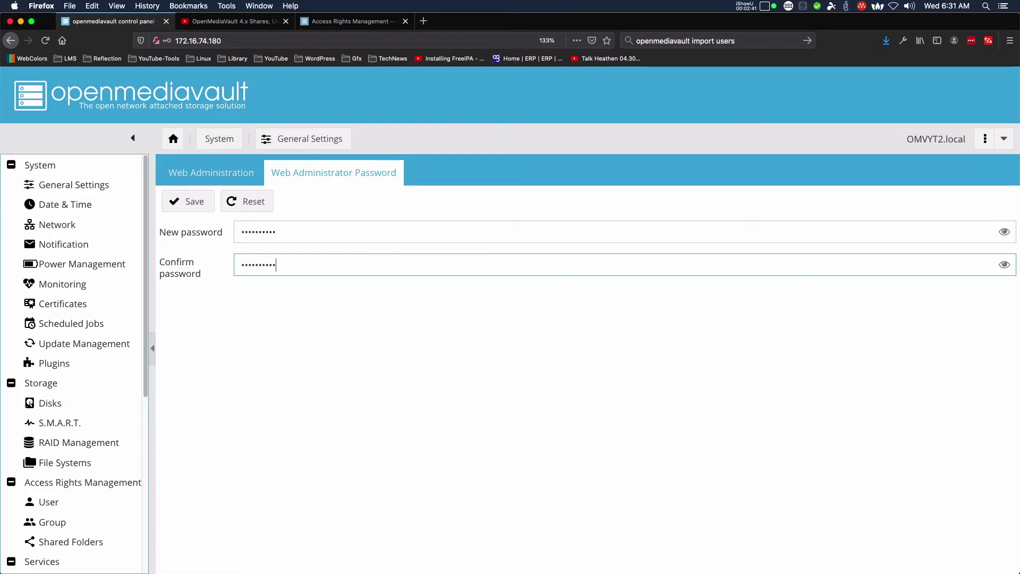
pyautogui.click(183, 207)
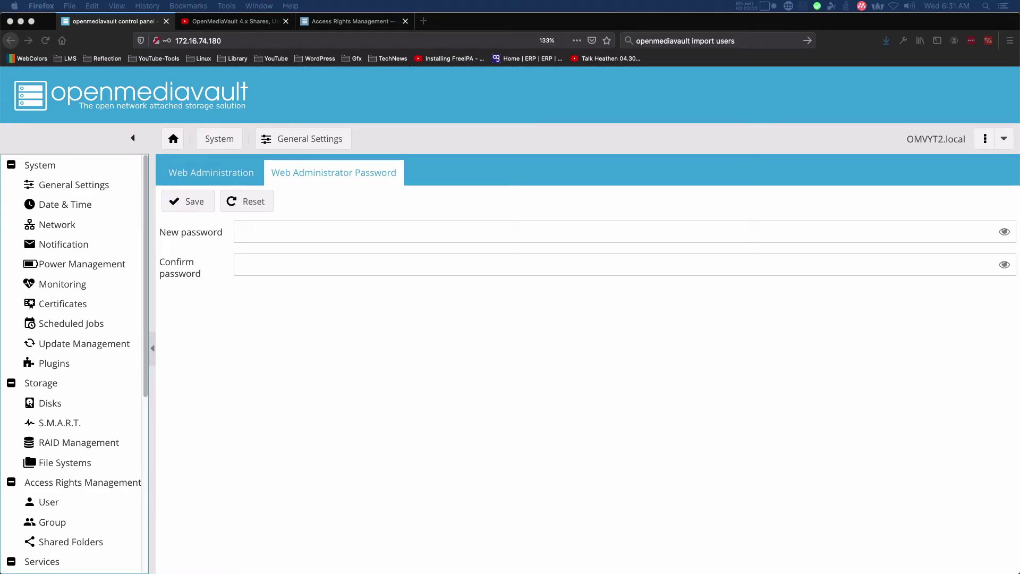
# Go to Access Rights Management > User and open the Add > Import users dialog.
pyautogui.scroll(-5, 82, 324)
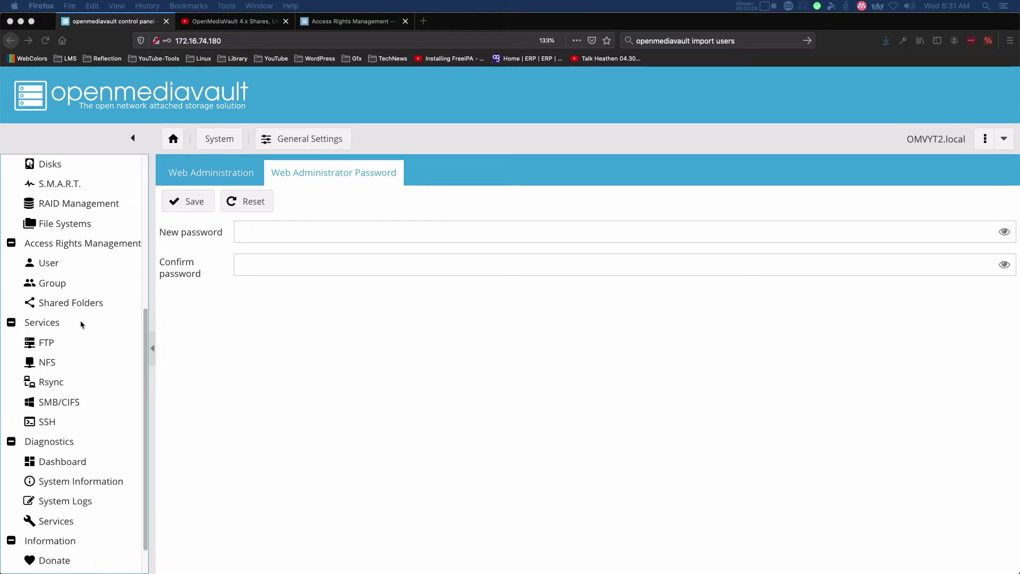
pyautogui.click(48, 266)
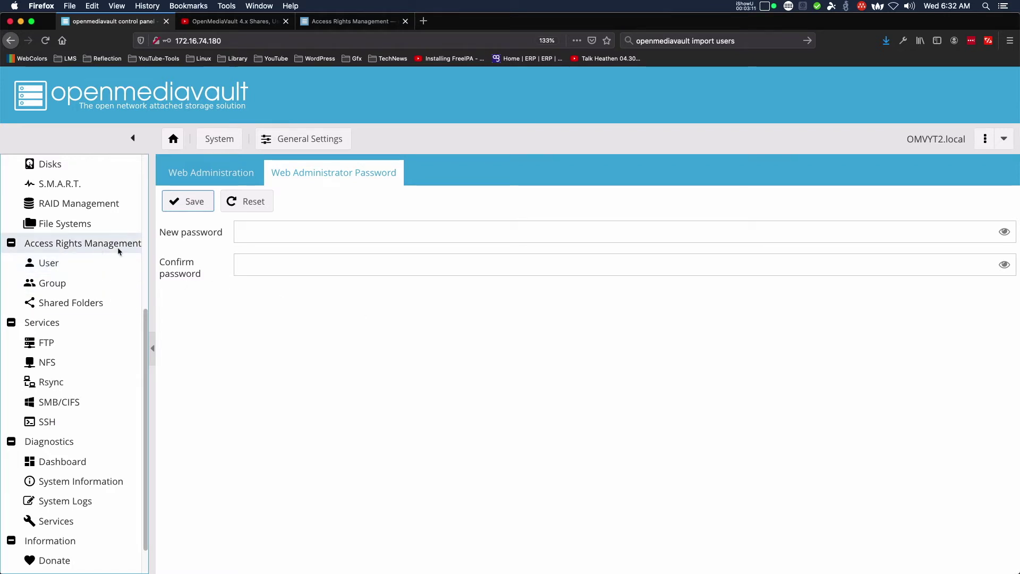
pyautogui.click(47, 248)
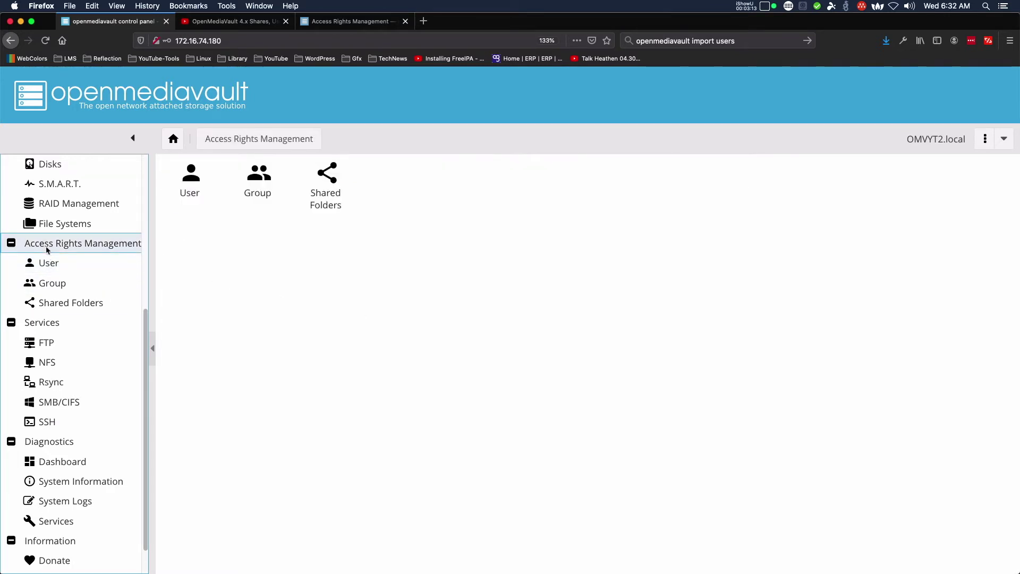
pyautogui.click(50, 263)
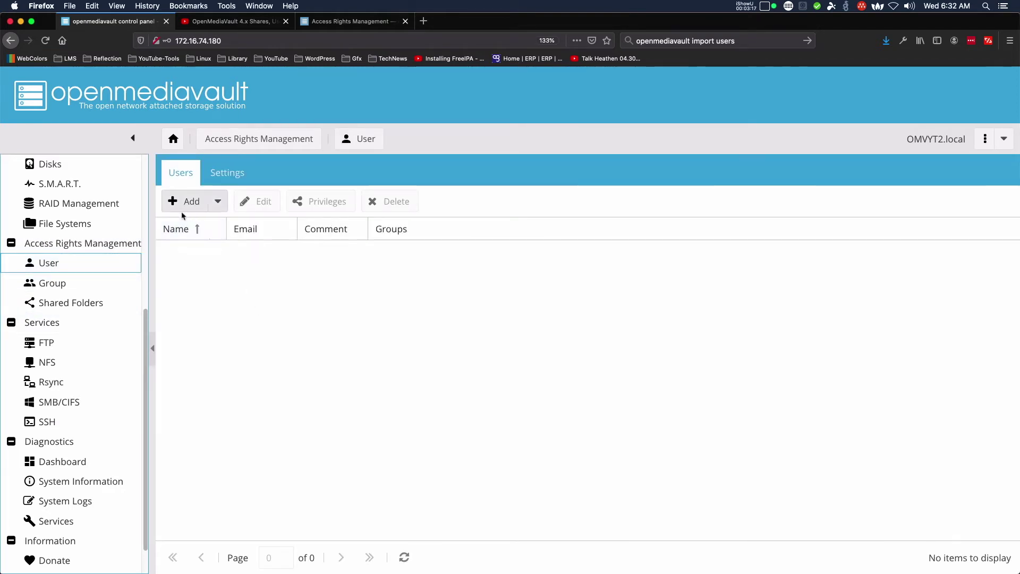
pyautogui.click(218, 205)
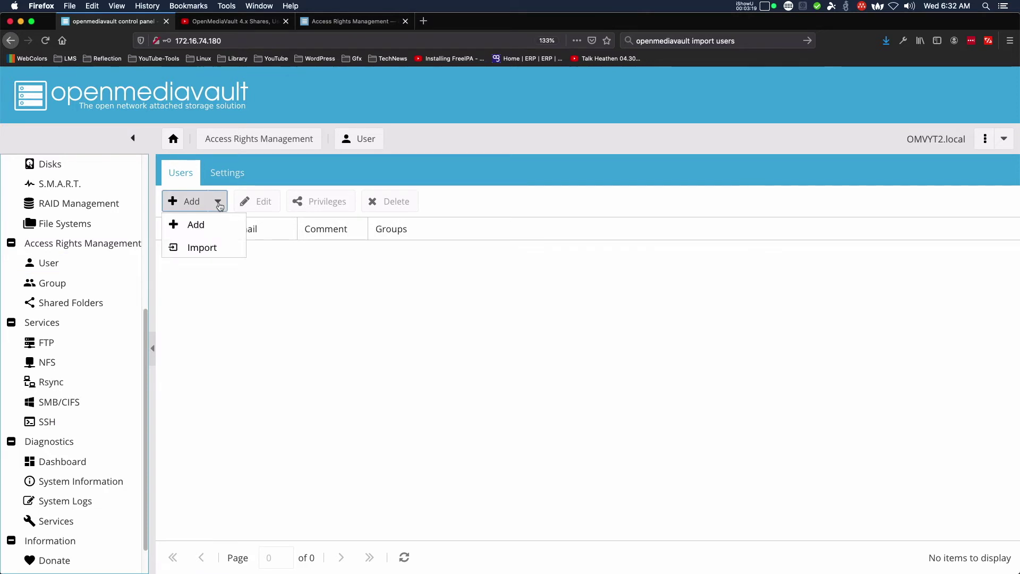
pyautogui.click(212, 252)
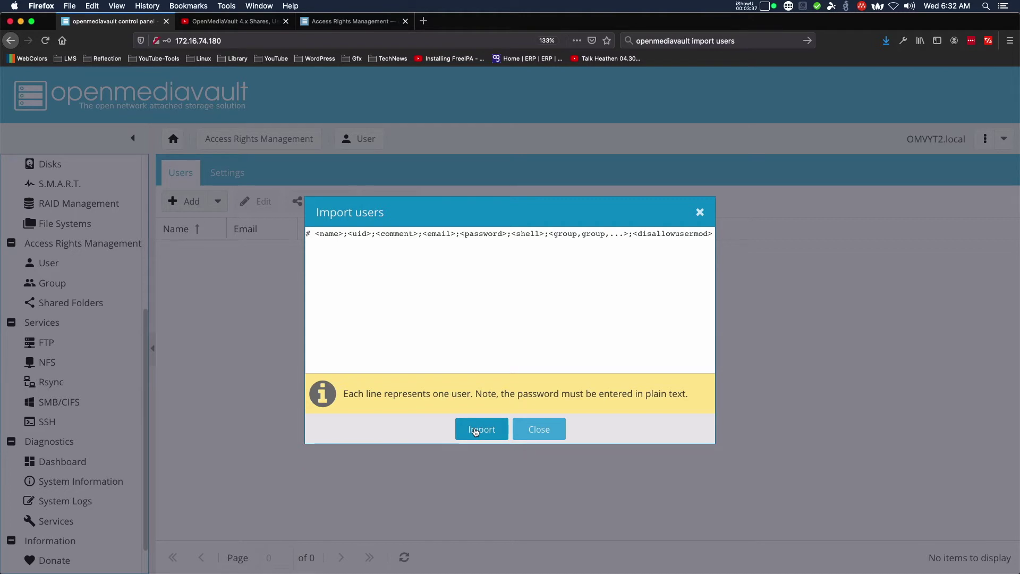
pyautogui.click(475, 431)
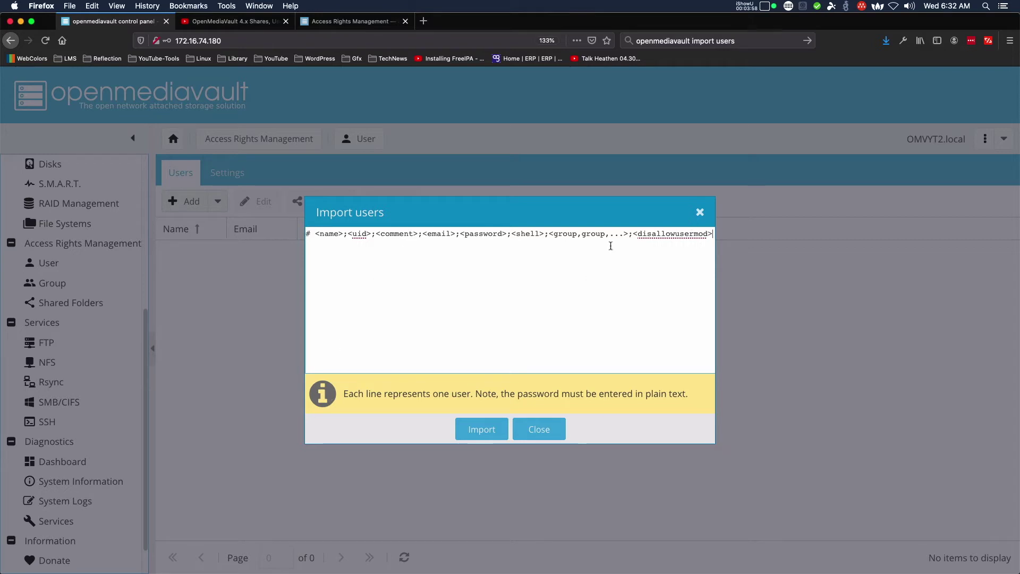
# Delete the sample format line from the Import users box and place users.csv beside it.
pyautogui.doubleClick(565, 234)
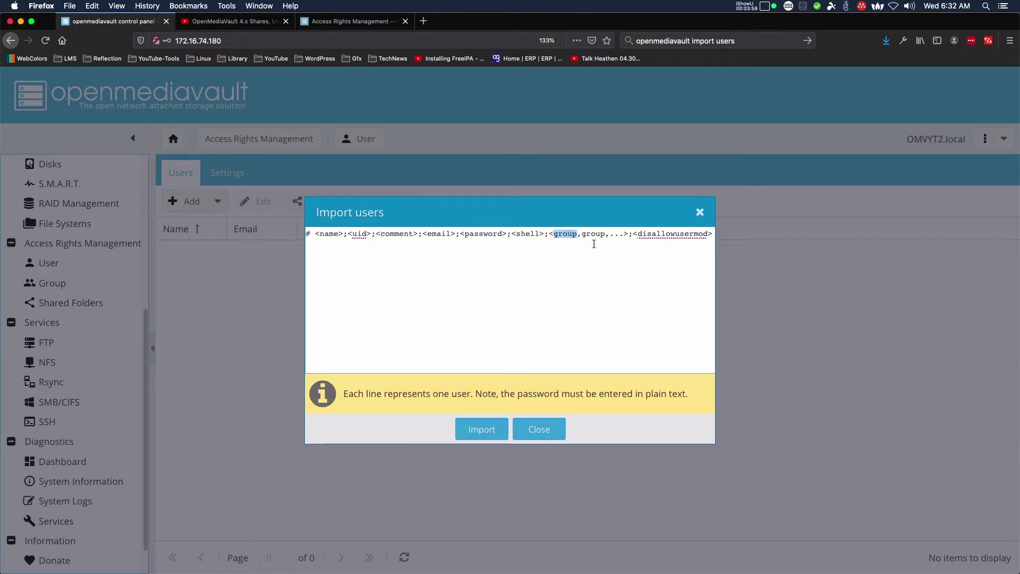
pyautogui.click(686, 310)
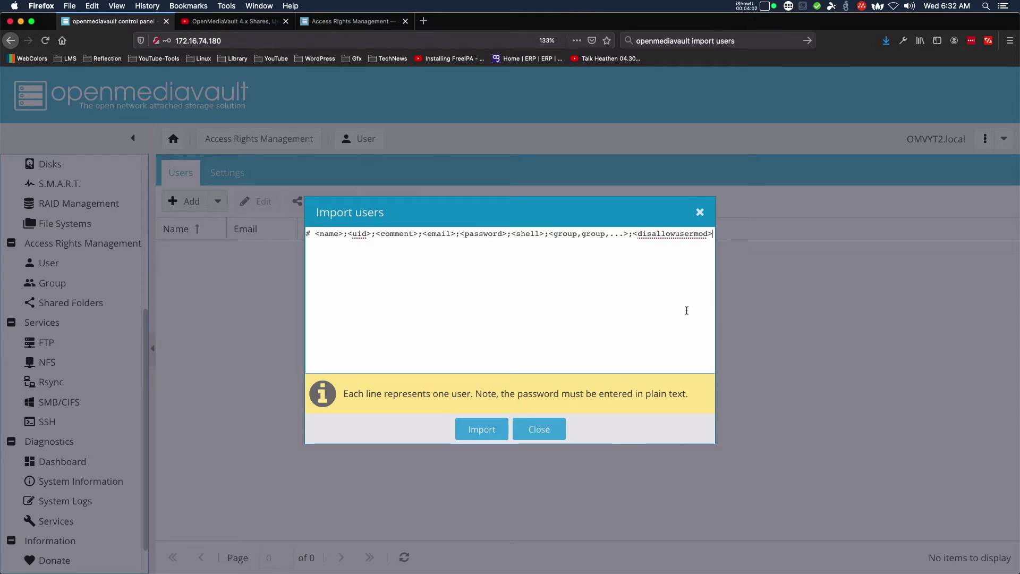
pyautogui.press('super+a')
pyautogui.press('BackSpace')
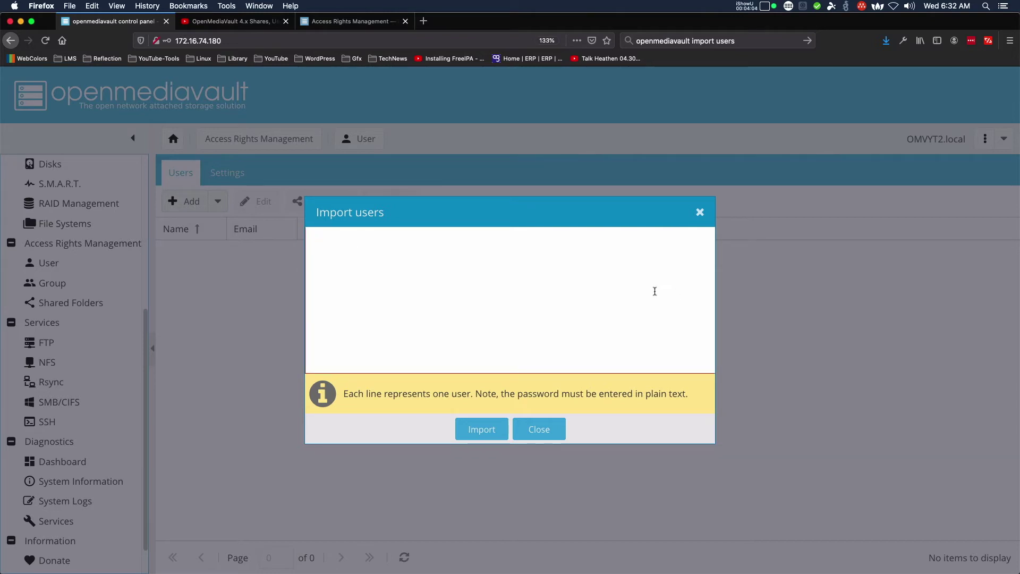
pyautogui.press('super+Tab')
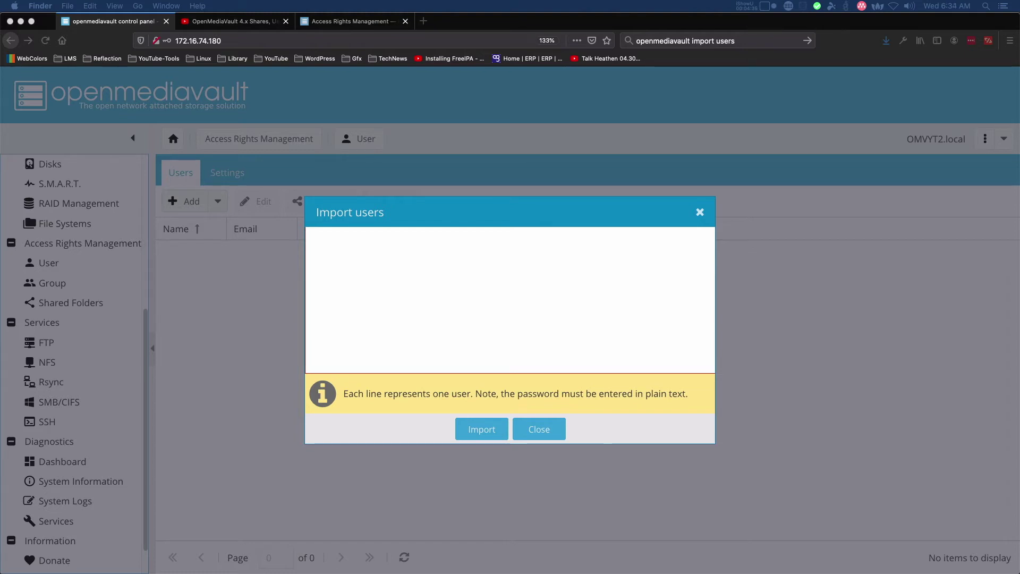
pyautogui.moveTo(1019, 109); pyautogui.dragTo(401, 138)
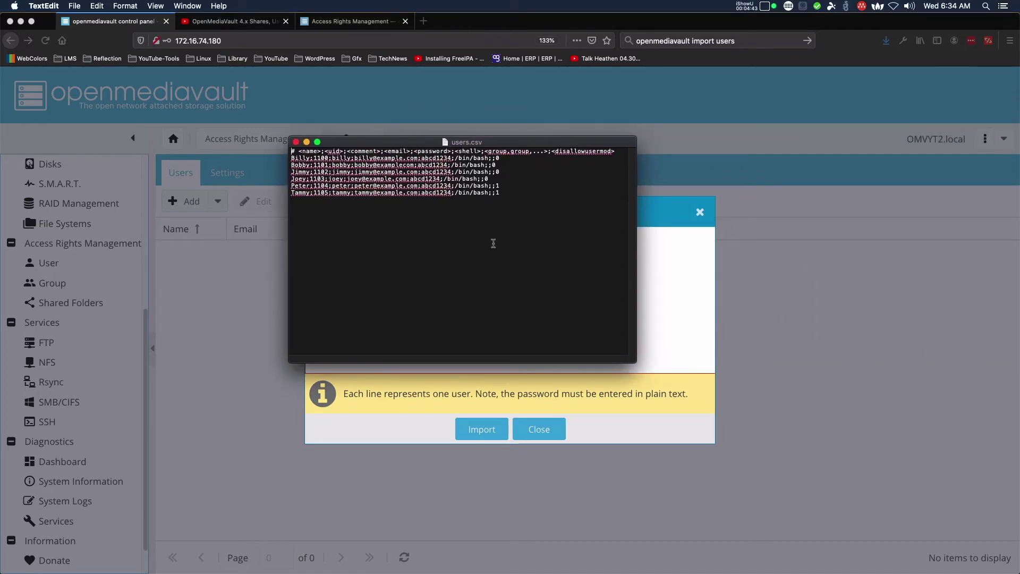
# Enlarge and maximize users.csv, copy its header and six user lines, then minimize TextEdit.
pyautogui.press('super+a')
pyautogui.press('super+plus')
pyautogui.press('super+plus')
pyautogui.press('super+plus')
pyautogui.press('super+plus')
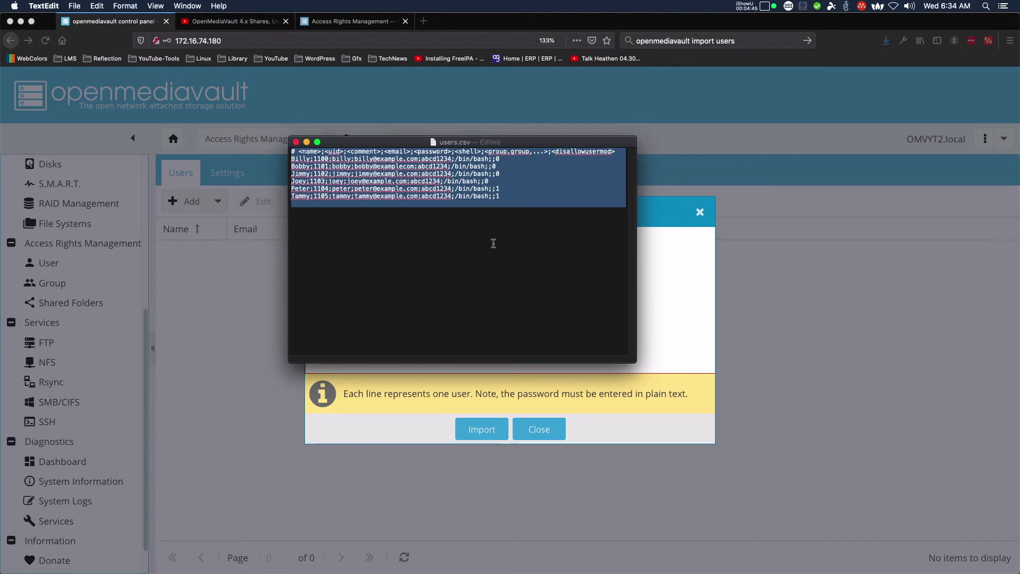
pyautogui.press('super+plus')
pyautogui.press('super+plus')
pyautogui.press('super+plus')
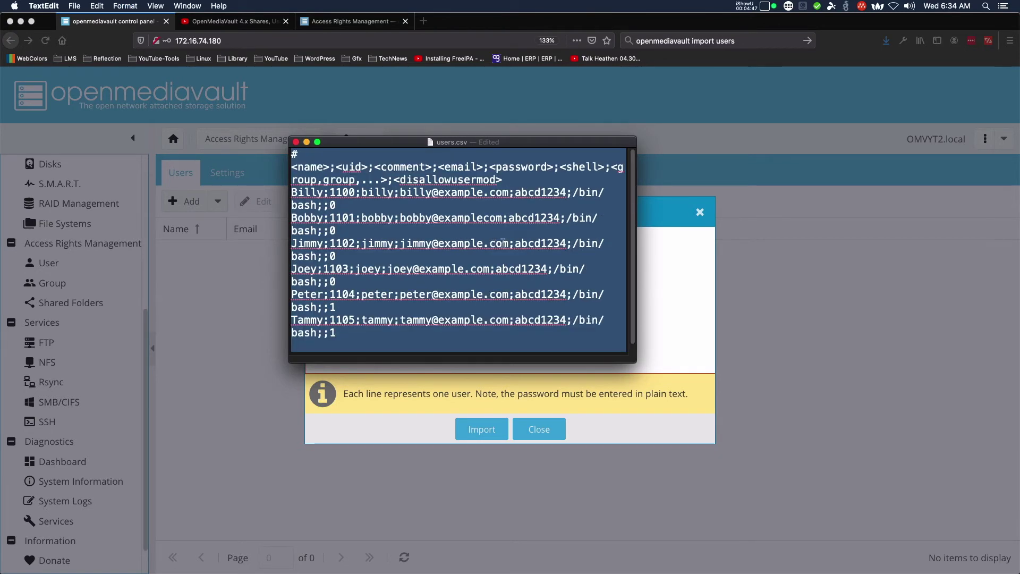
pyautogui.doubleClick(518, 142)
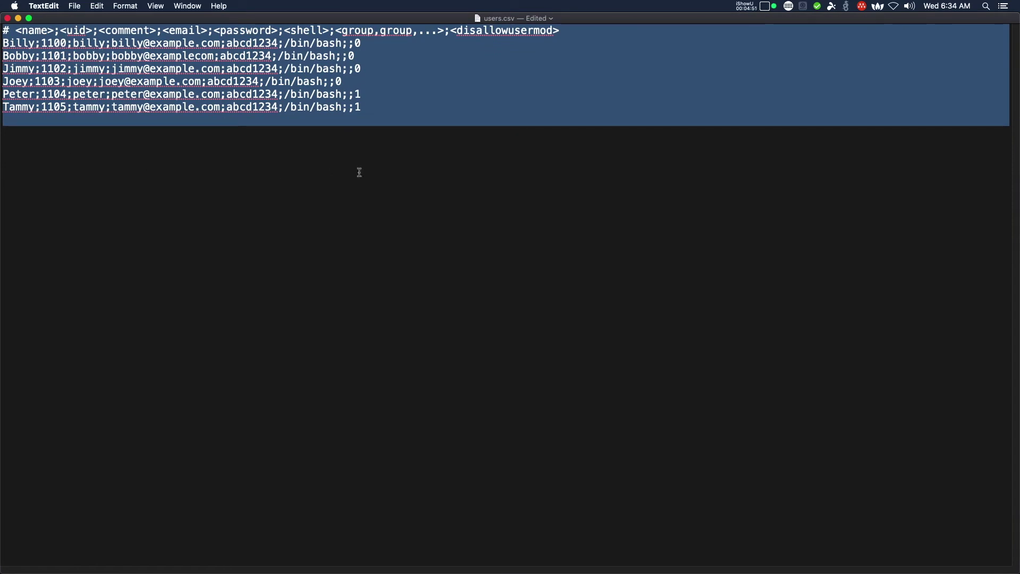
pyautogui.click(442, 114)
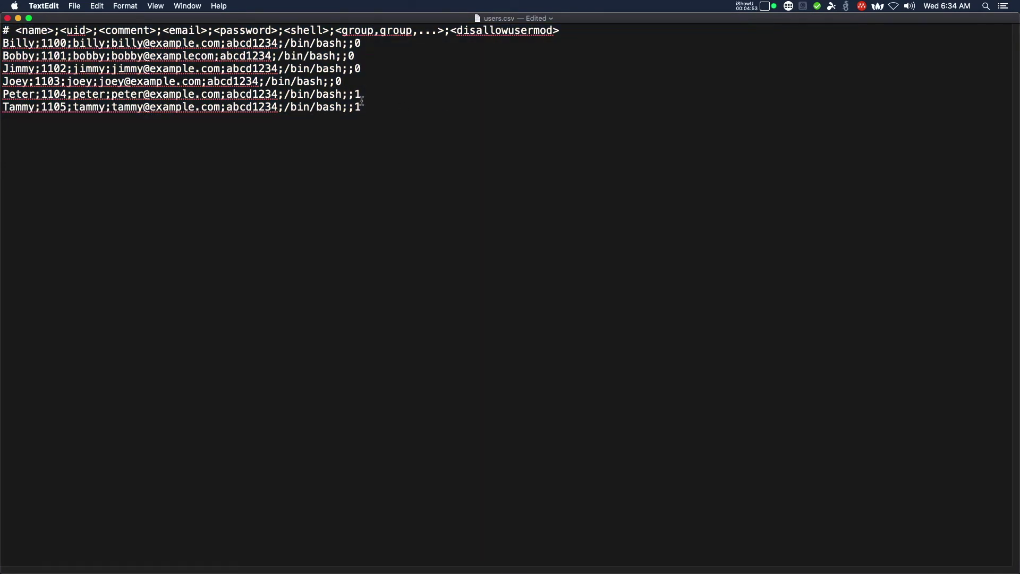
pyautogui.moveTo(361, 107); pyautogui.dragTo(4, 33)
pyautogui.press('super+c')
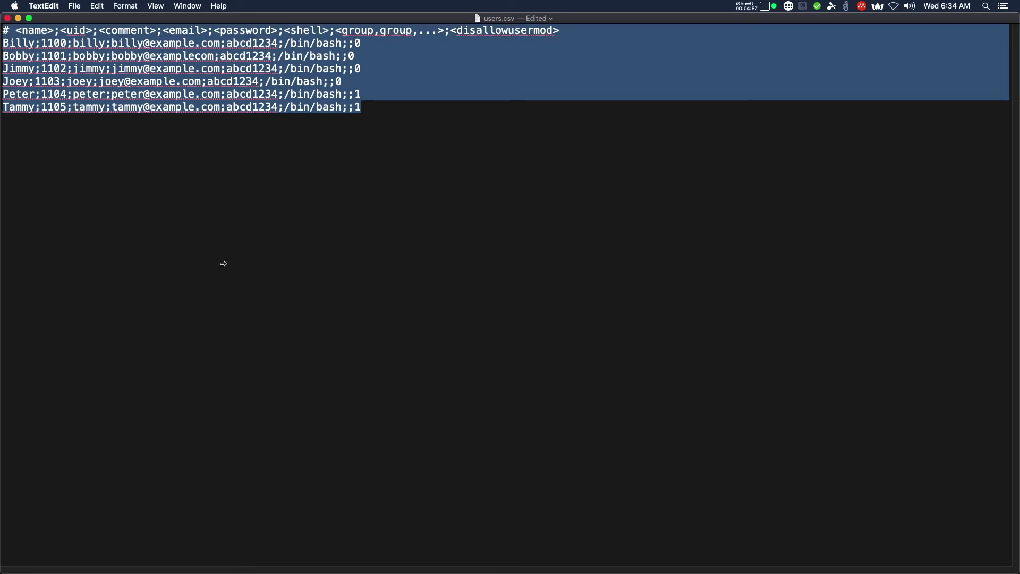
pyautogui.click(18, 18)
pyautogui.click(405, 249)
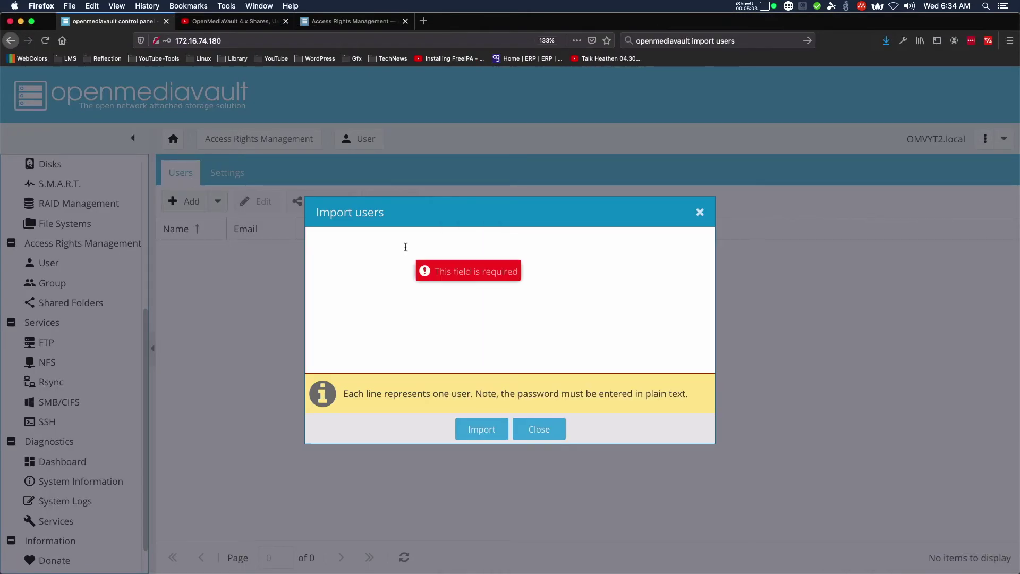
# Paste the user list, run Import, review the invalid e-mail error, and close the dialog.
pyautogui.press('super+v')
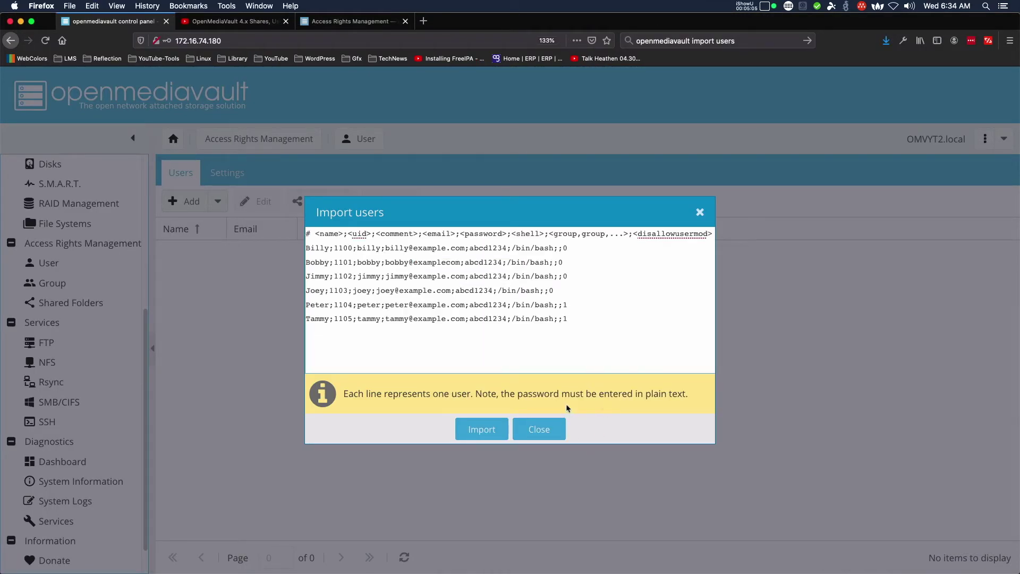
pyautogui.click(471, 431)
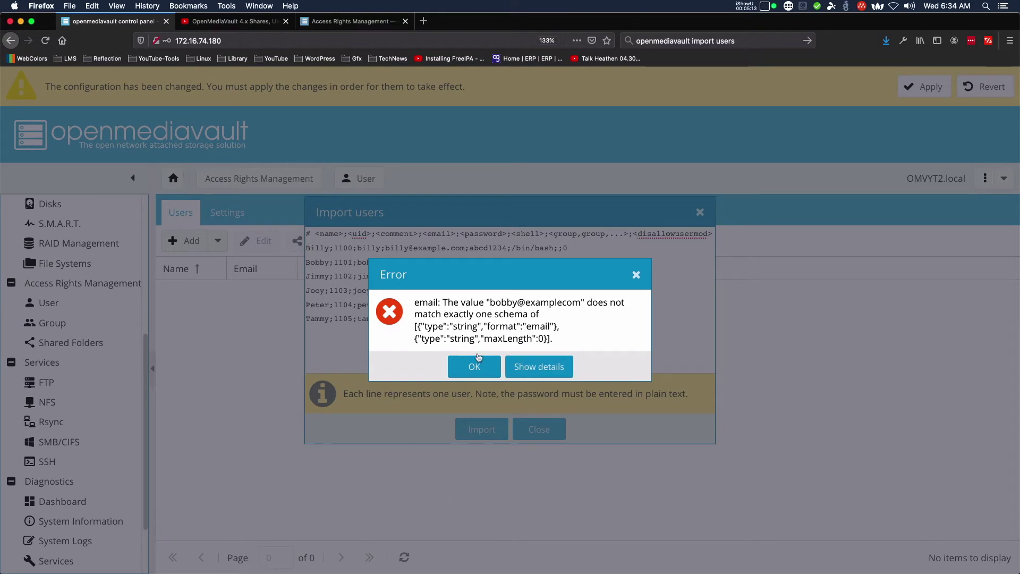
pyautogui.click(568, 372)
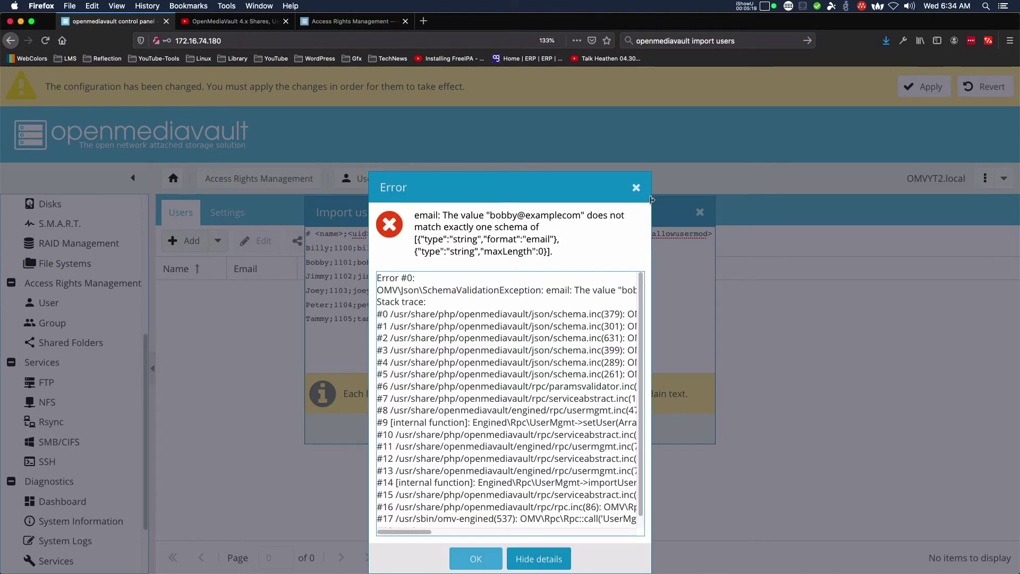
pyautogui.click(636, 188)
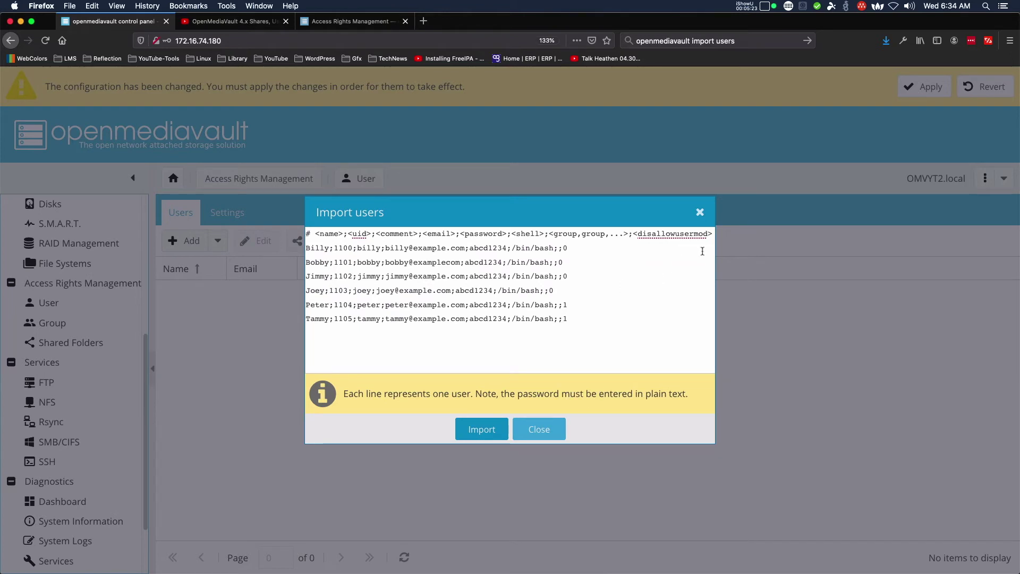
pyautogui.click(700, 213)
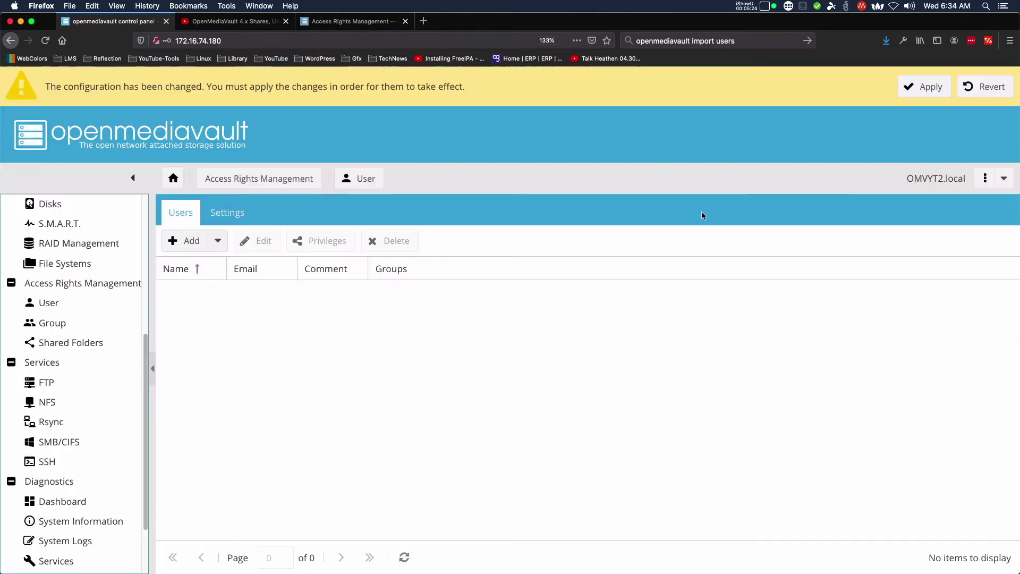
# Apply pending changes, refresh the Users list showing one imported user, and return to users.csv.
pyautogui.click(921, 86)
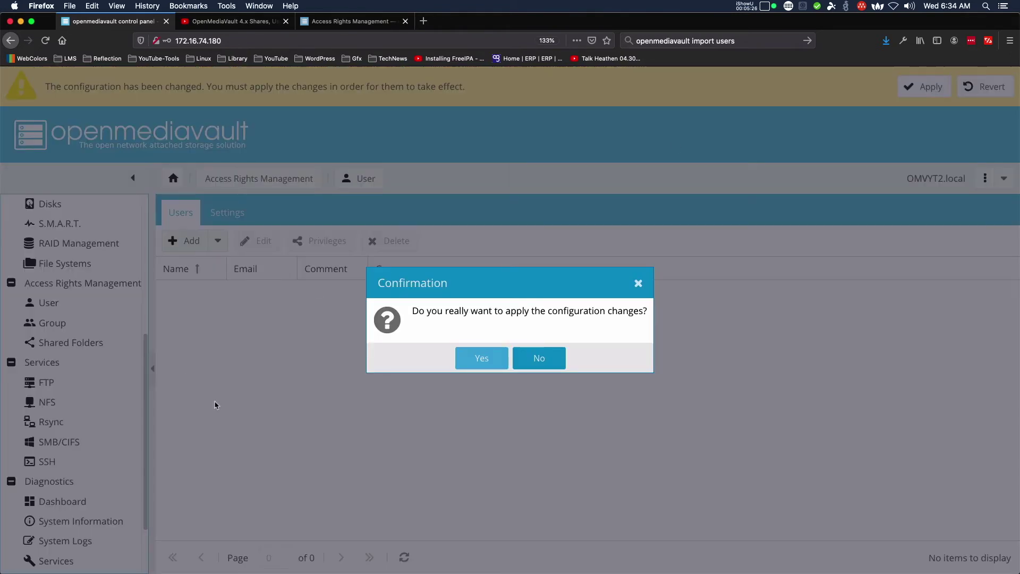
pyautogui.click(482, 358)
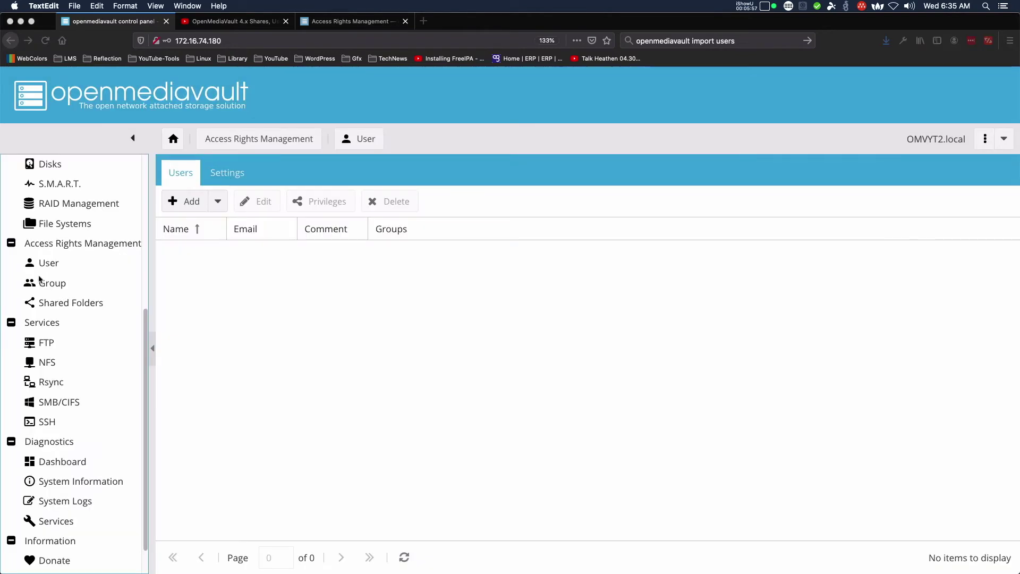
pyautogui.click(42, 266)
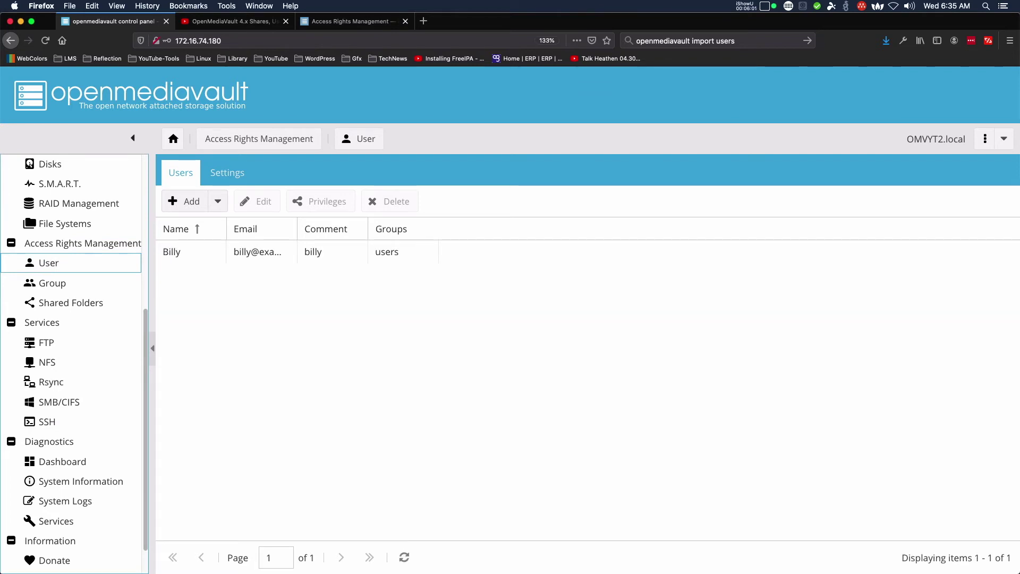
pyautogui.press('super+Tab')
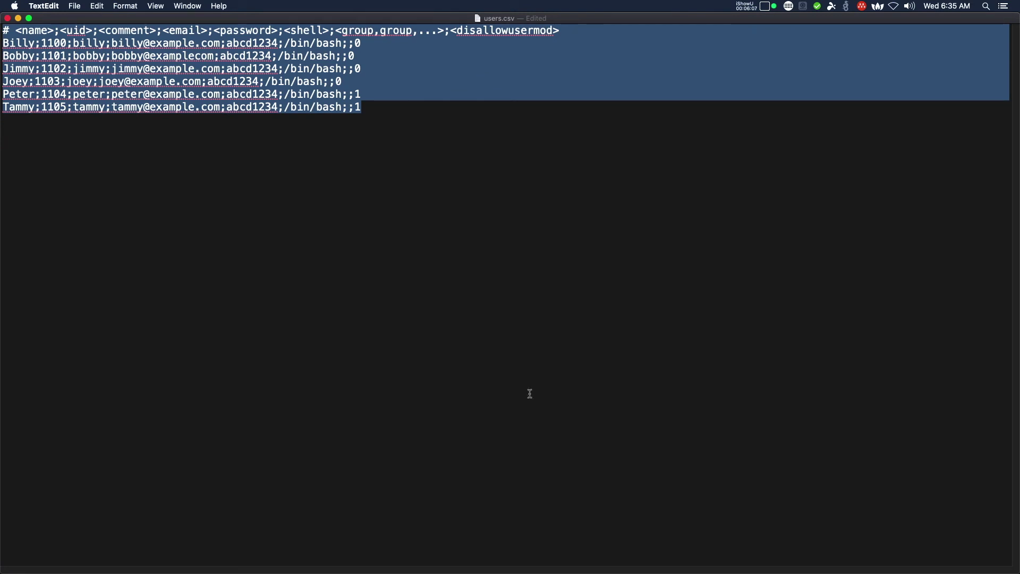
pyautogui.press('super+plus')
pyautogui.press('super+plus')
pyautogui.press('super+plus')
pyautogui.press('super+plus')
pyautogui.press('super+plus')
pyautogui.press('super+plus')
pyautogui.press('super+plus')
pyautogui.press('super+plus')
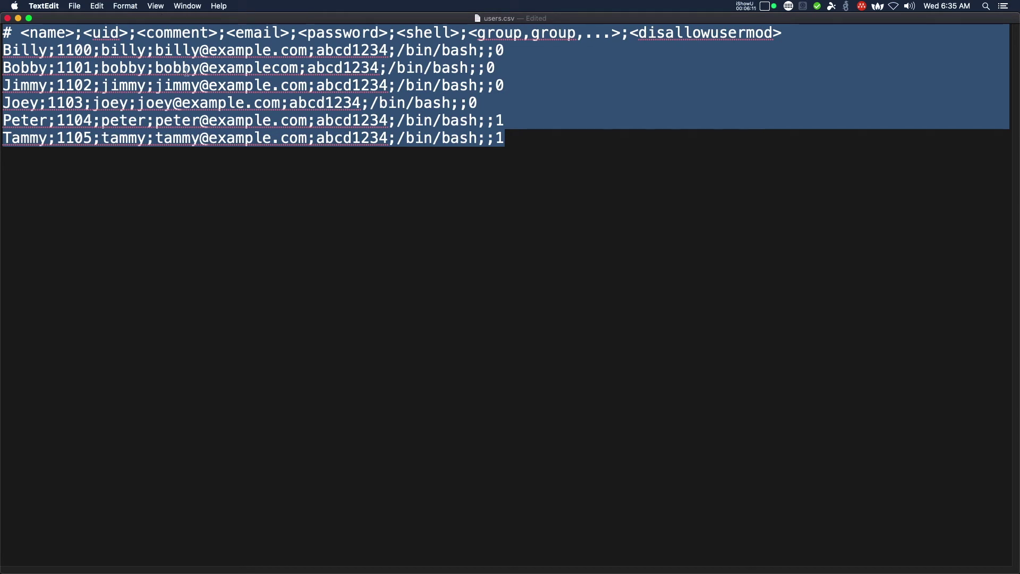
# Fix the second user's e-mail domain to example.com, save users.csv, and select all its text.
pyautogui.click(163, 61)
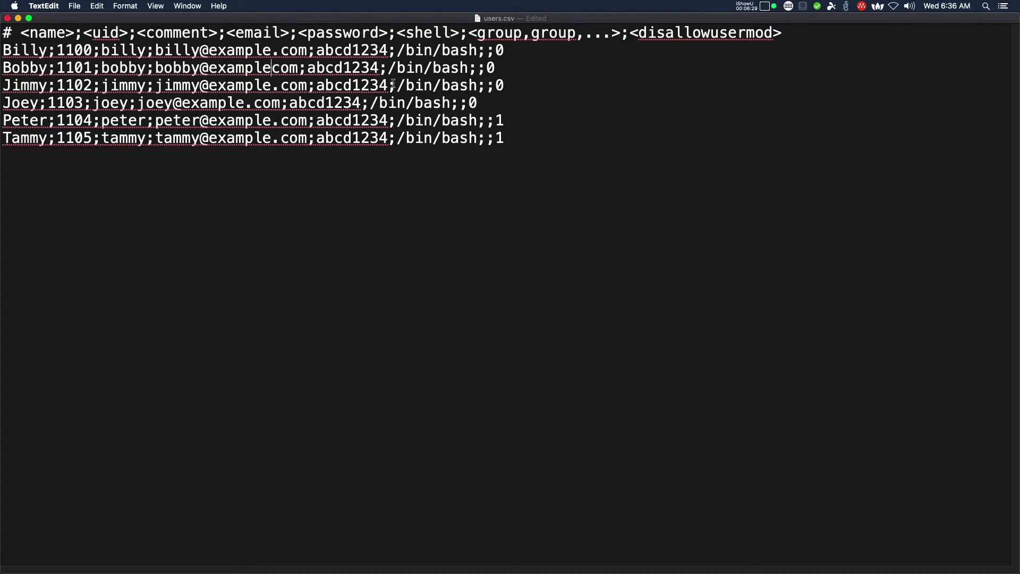
pyautogui.write('.')
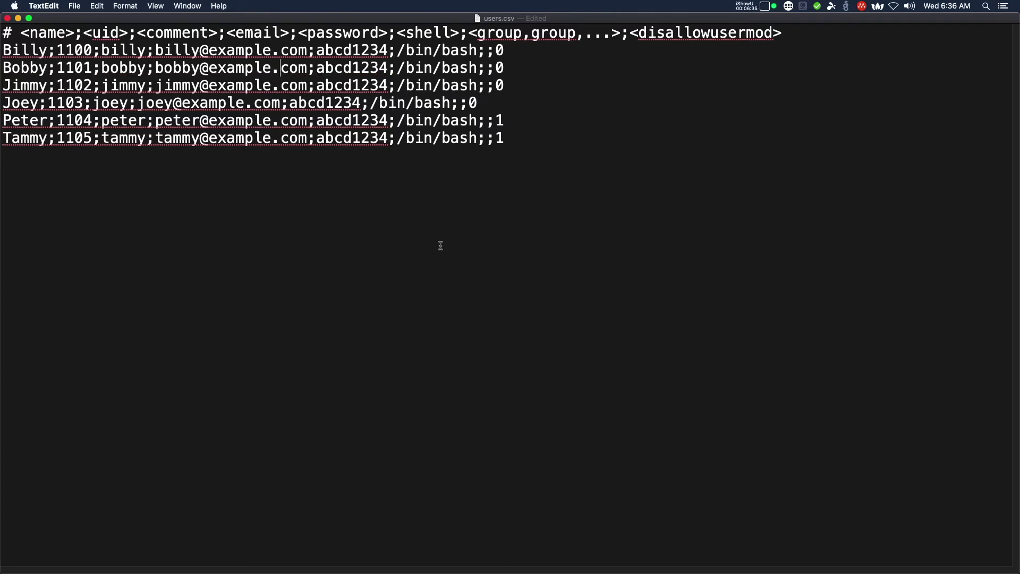
pyautogui.press('super+s')
pyautogui.press('super+a')
pyautogui.press('super+c')
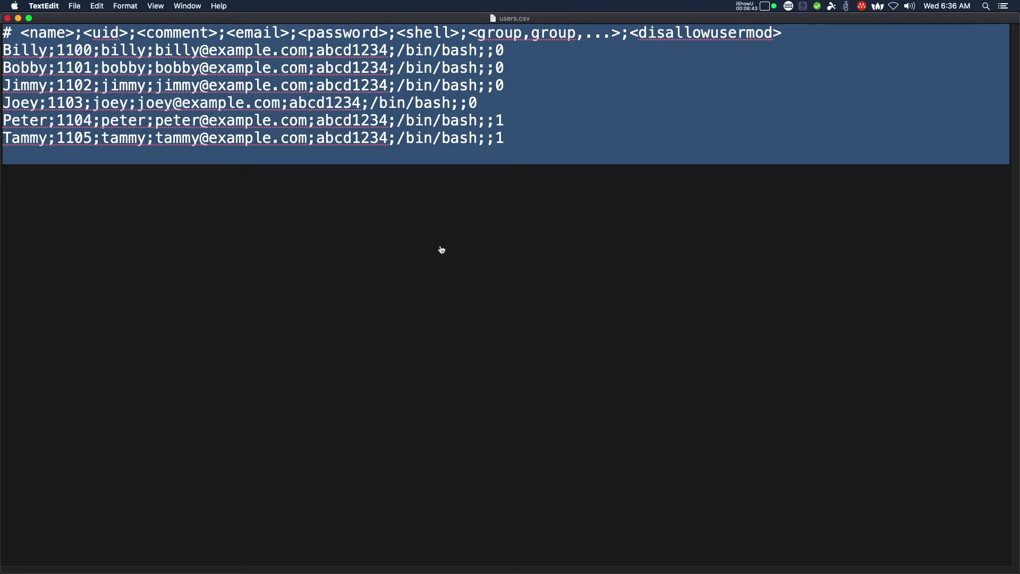
pyautogui.press('super+Tab')
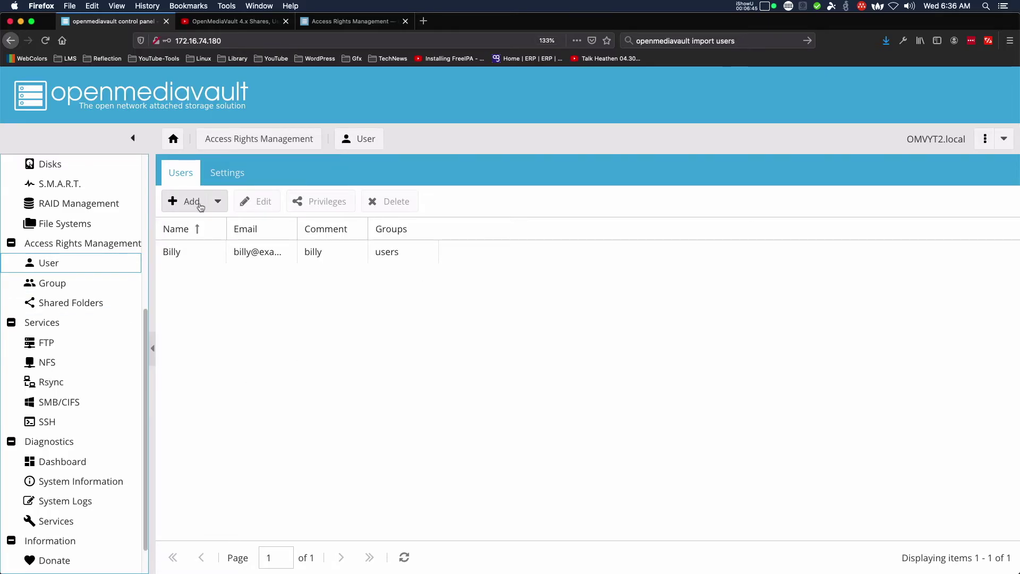
pyautogui.click(217, 202)
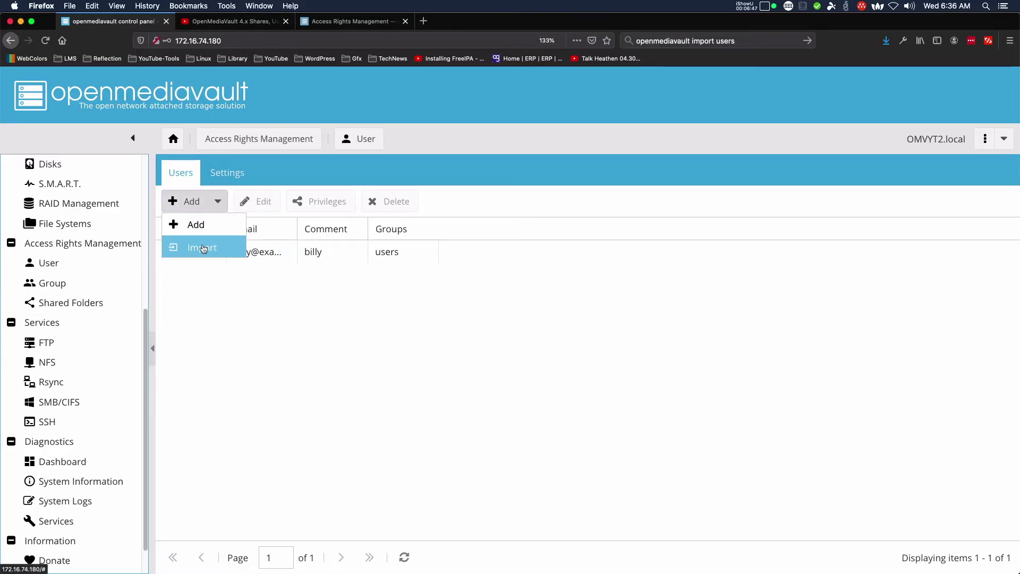
pyautogui.click(203, 248)
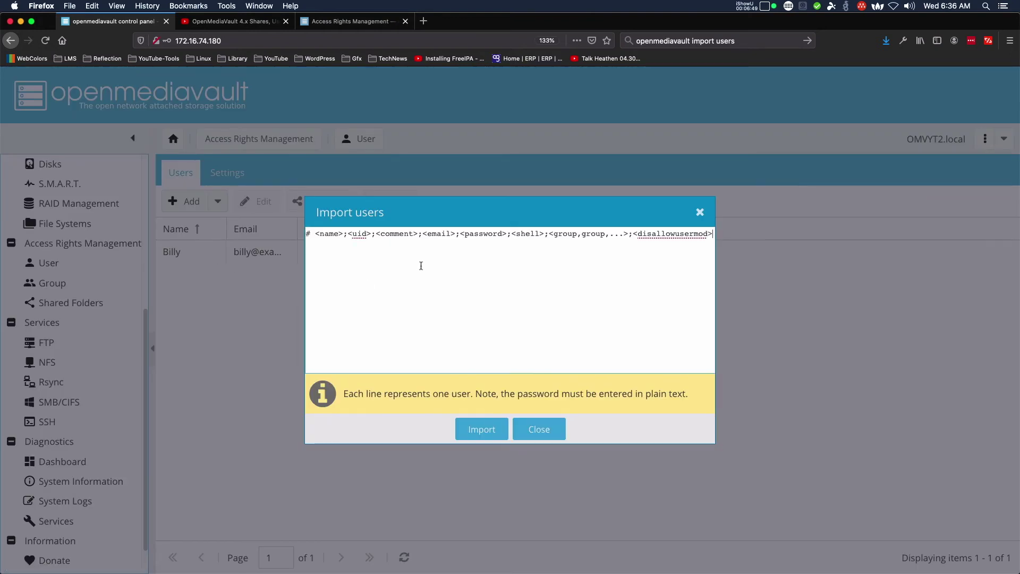
pyautogui.press('super+a')
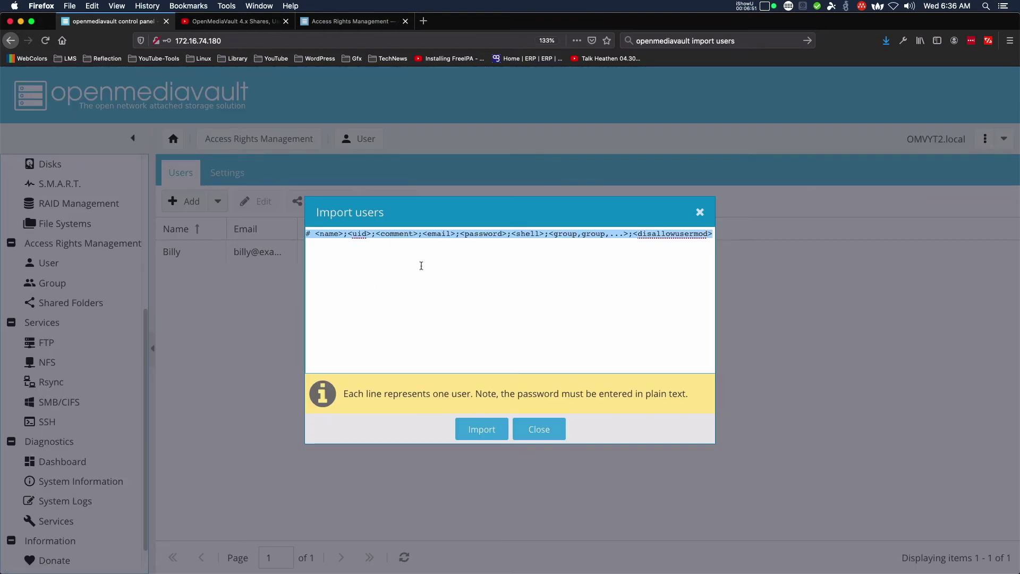
pyautogui.press('super+v')
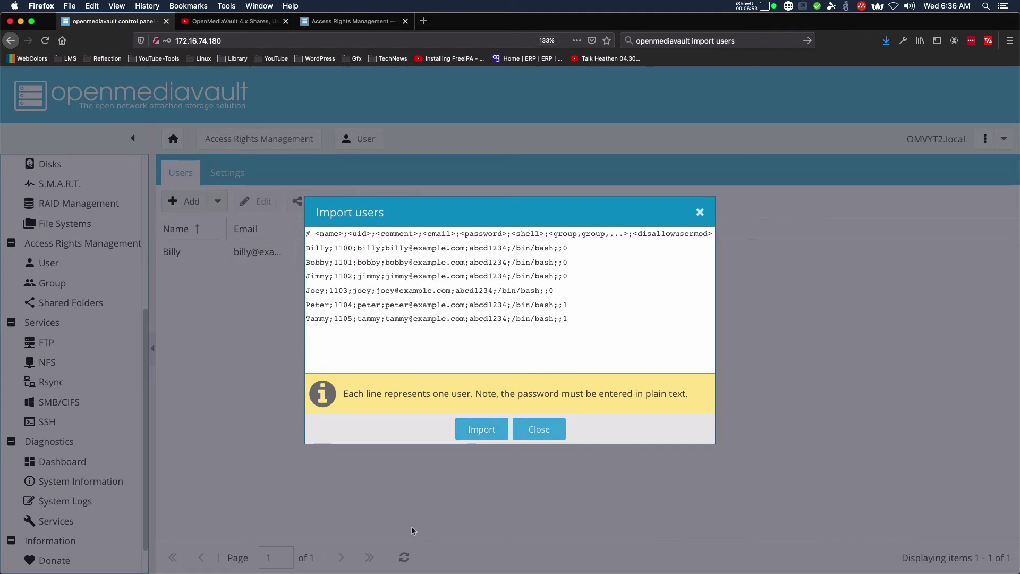
pyautogui.click(481, 429)
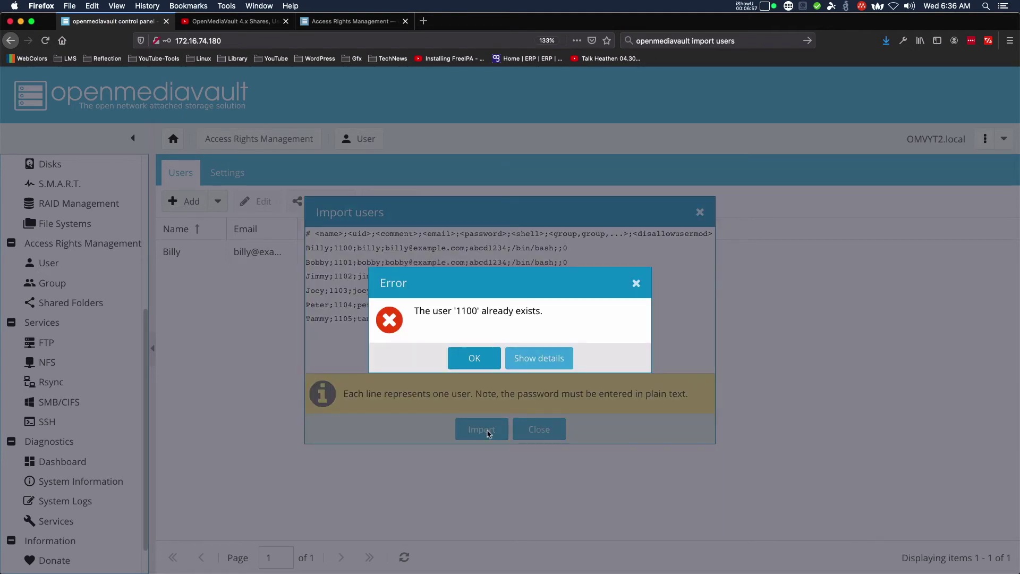
pyautogui.click(543, 363)
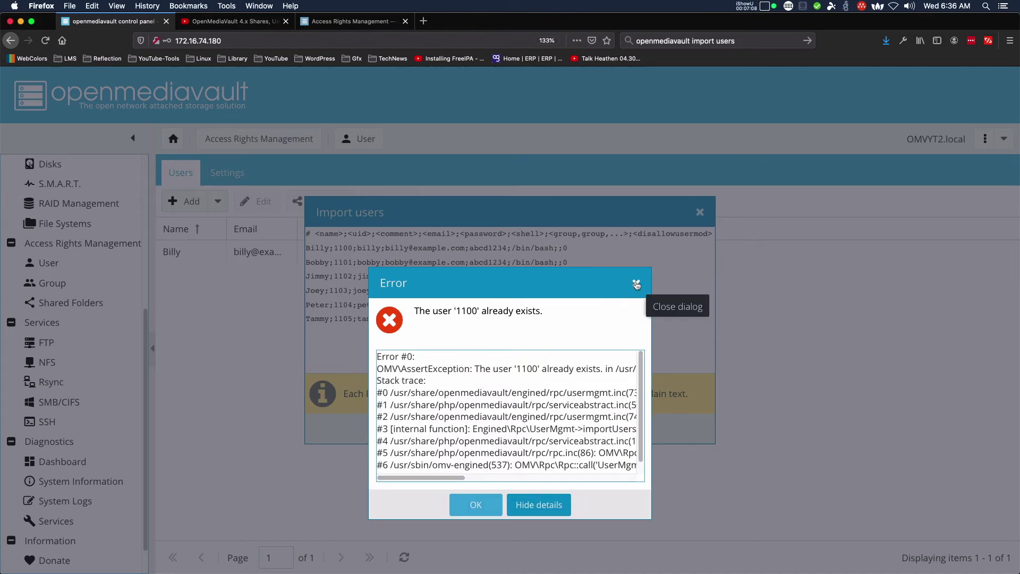
pyautogui.click(636, 285)
pyautogui.click(537, 428)
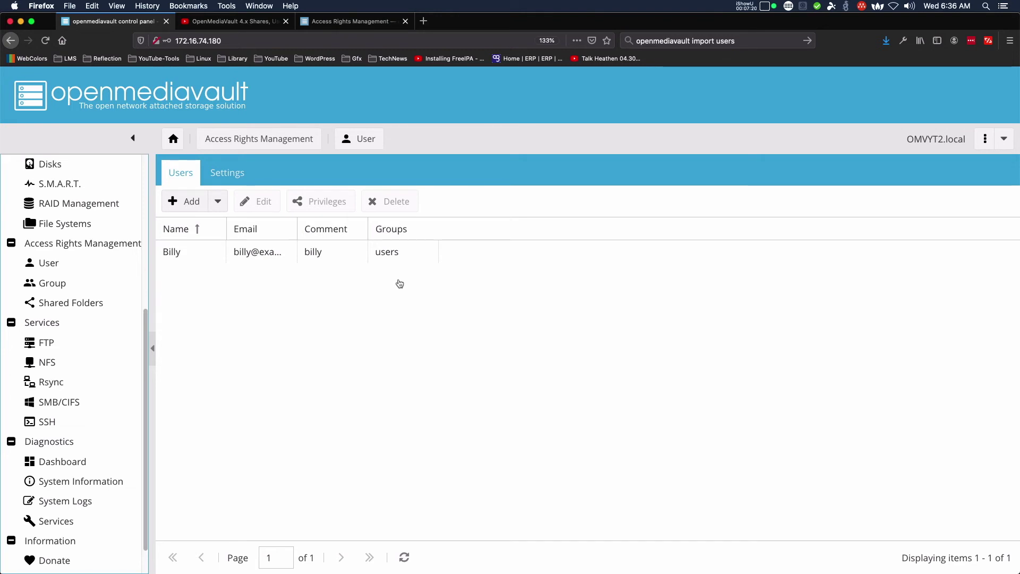
# Reopen the Import users form and paste the header and six user lines over the template.
pyautogui.press('super+Tab')
pyautogui.press('super+Tab')
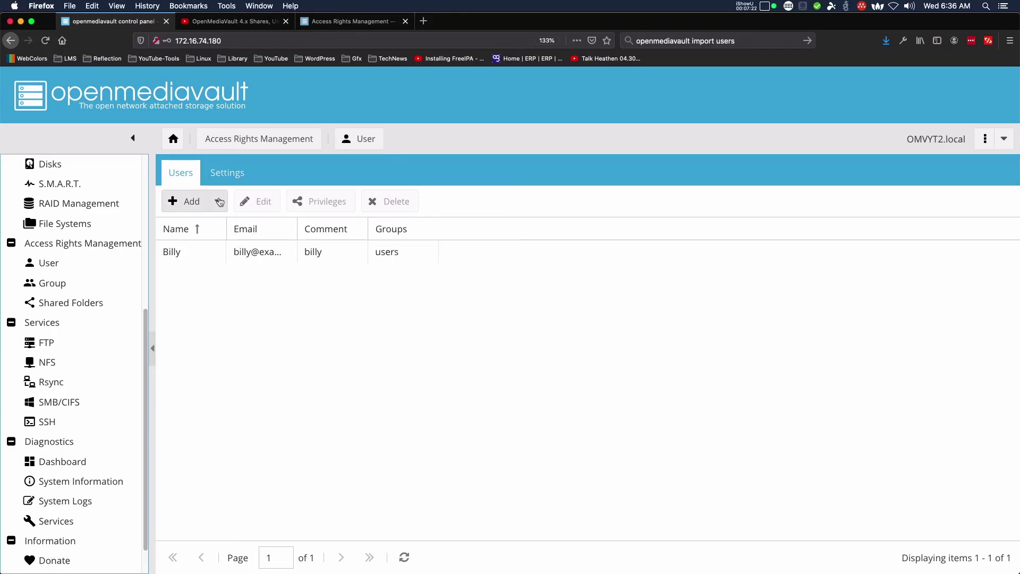
pyautogui.click(219, 202)
pyautogui.click(219, 248)
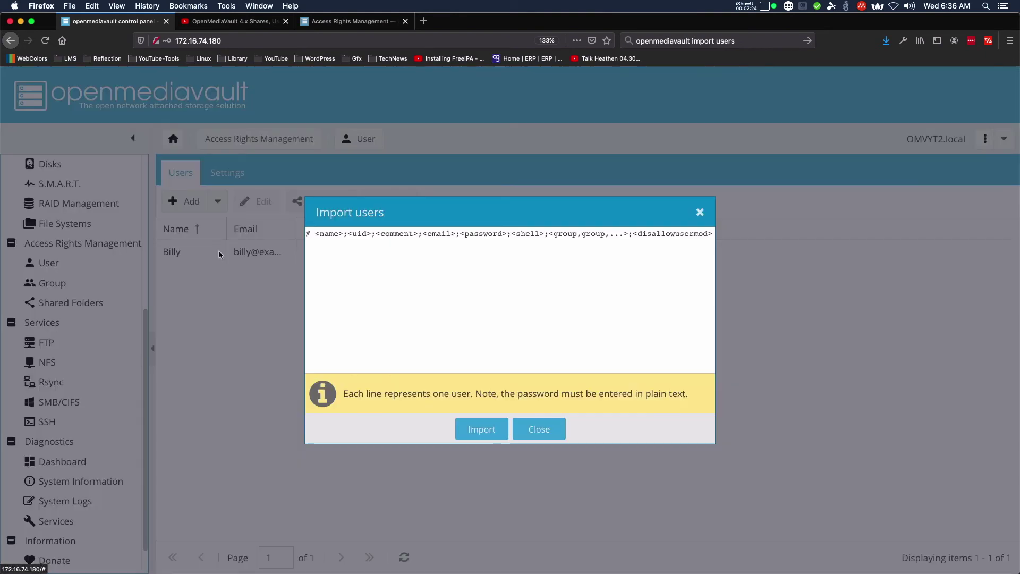
pyautogui.click(441, 274)
pyautogui.press('super+a')
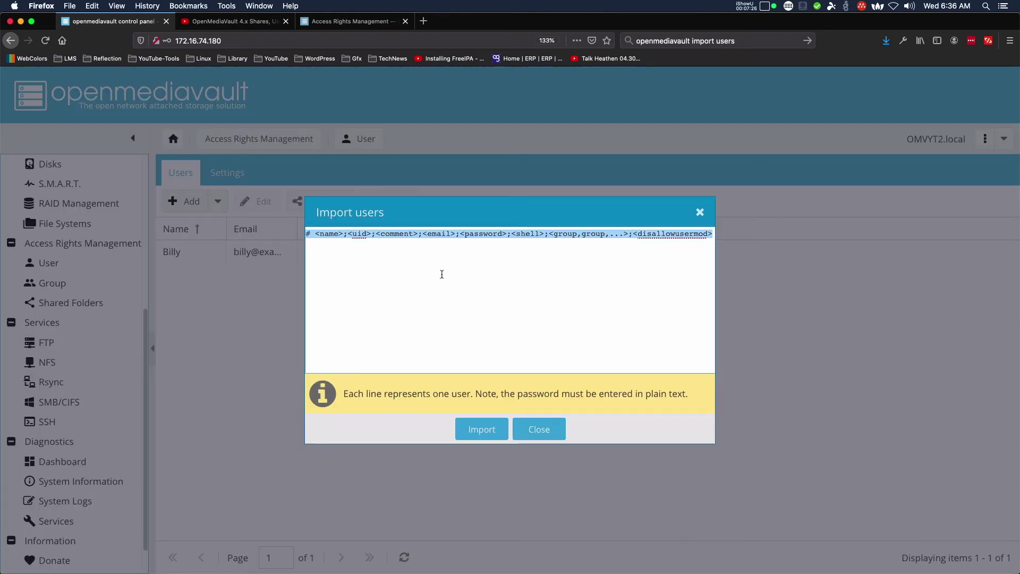
pyautogui.press('super+v')
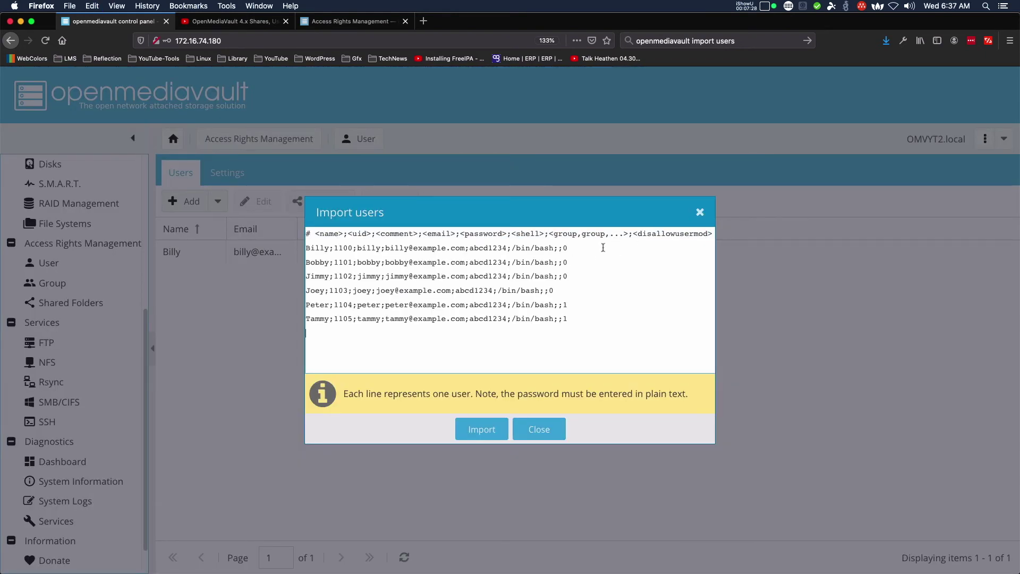
# Remove the already existing first user's line and the blank line, then import the rest.
pyautogui.click(603, 247)
pyautogui.press('super+shift+Left')
pyautogui.press('BackSpace')
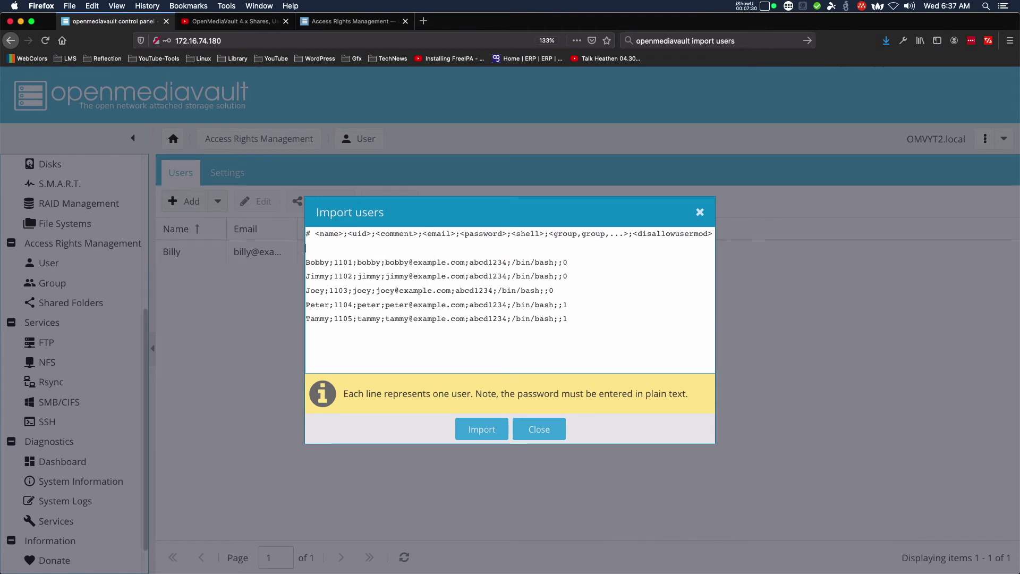
pyautogui.press('Delete')
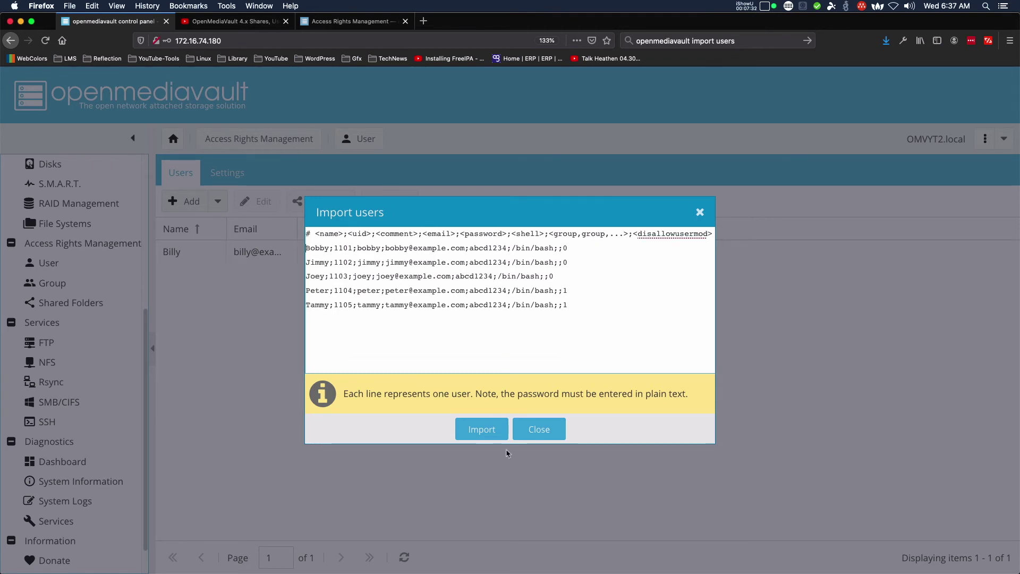
pyautogui.click(479, 433)
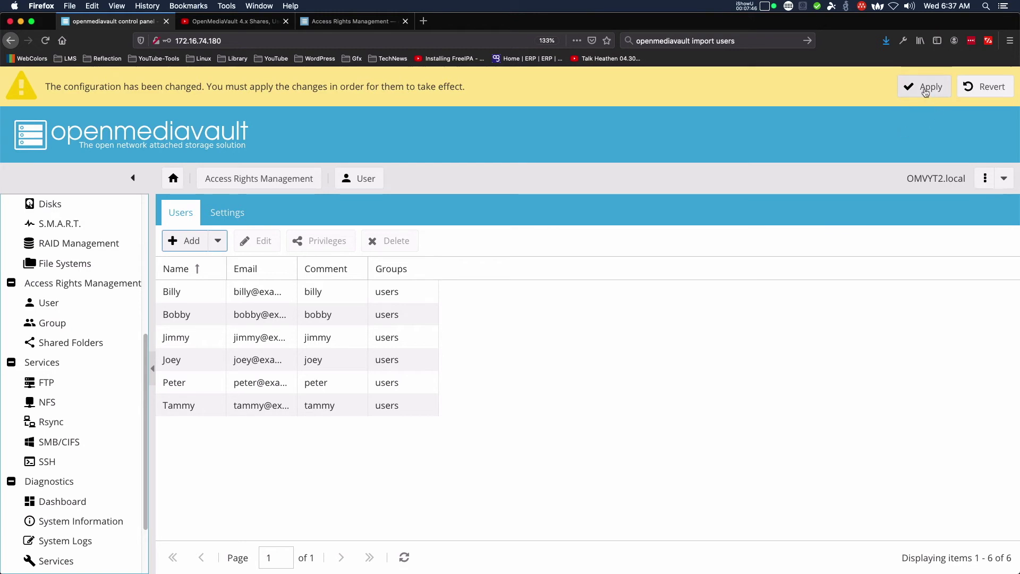
# Apply and confirm the pending configuration changes for the six imported users.
pyautogui.click(925, 90)
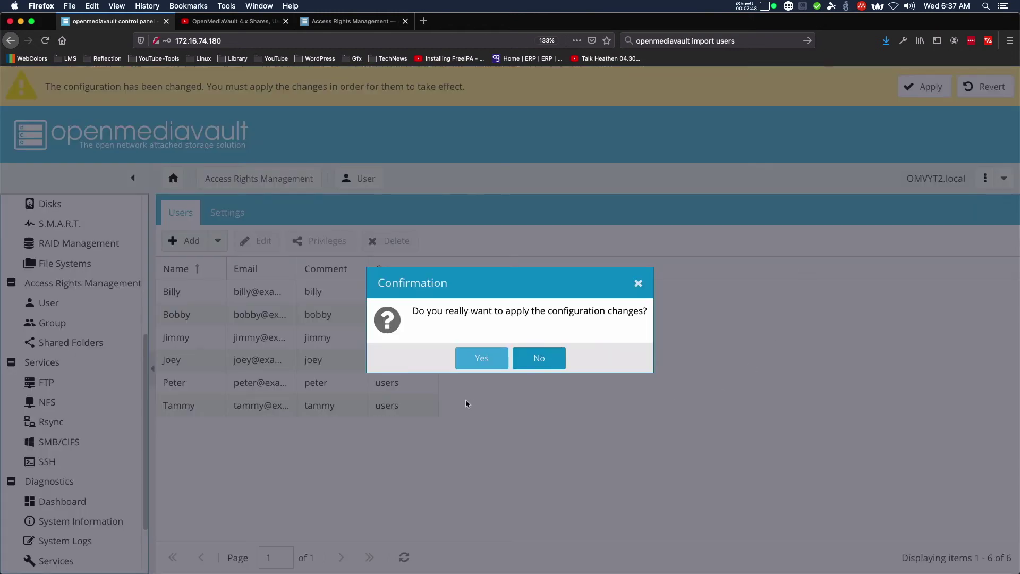
pyautogui.click(484, 355)
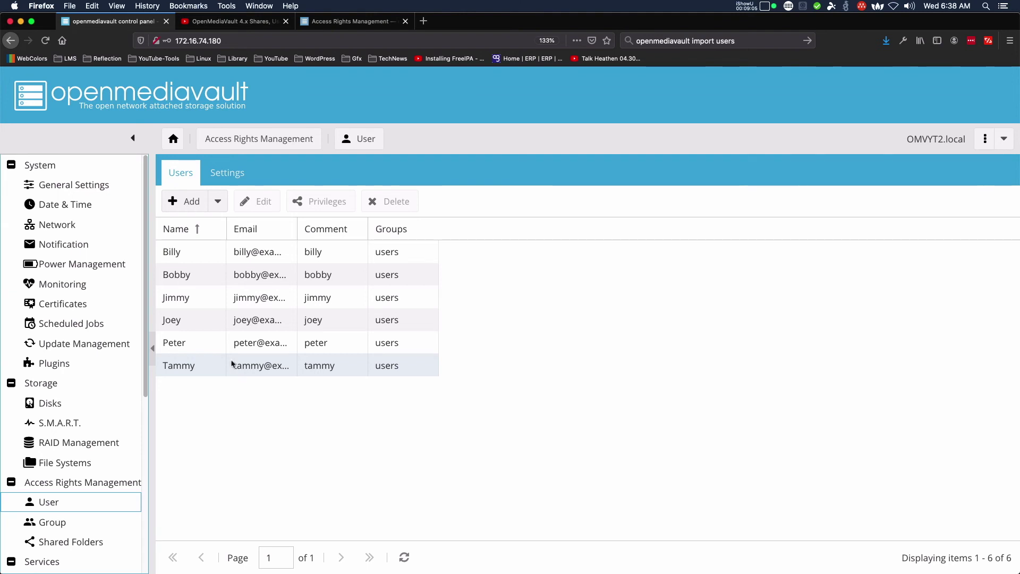
pyautogui.click(58, 302)
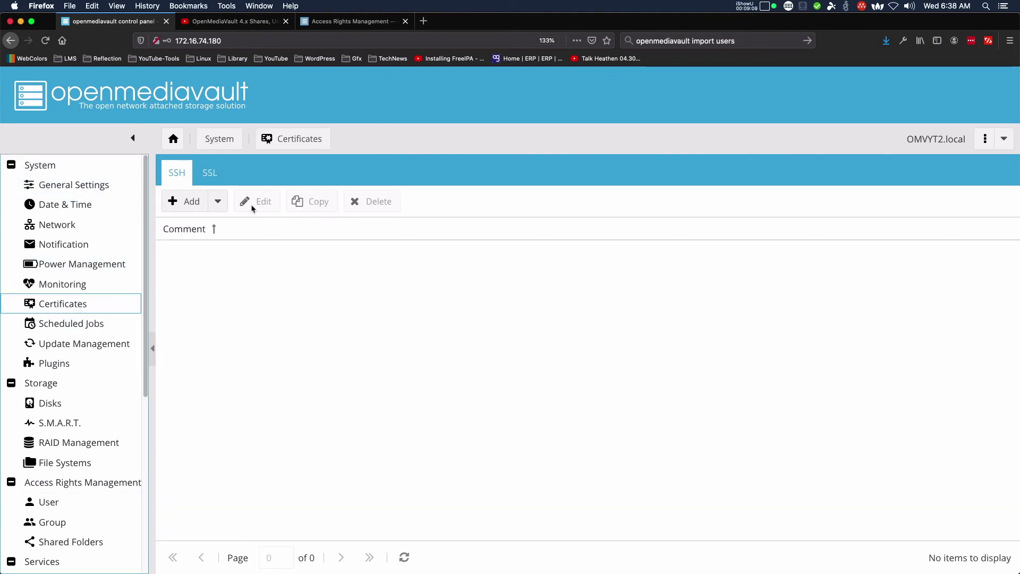
# Start a new self-signed certificate from the SSL certificates list.
pyautogui.click(208, 178)
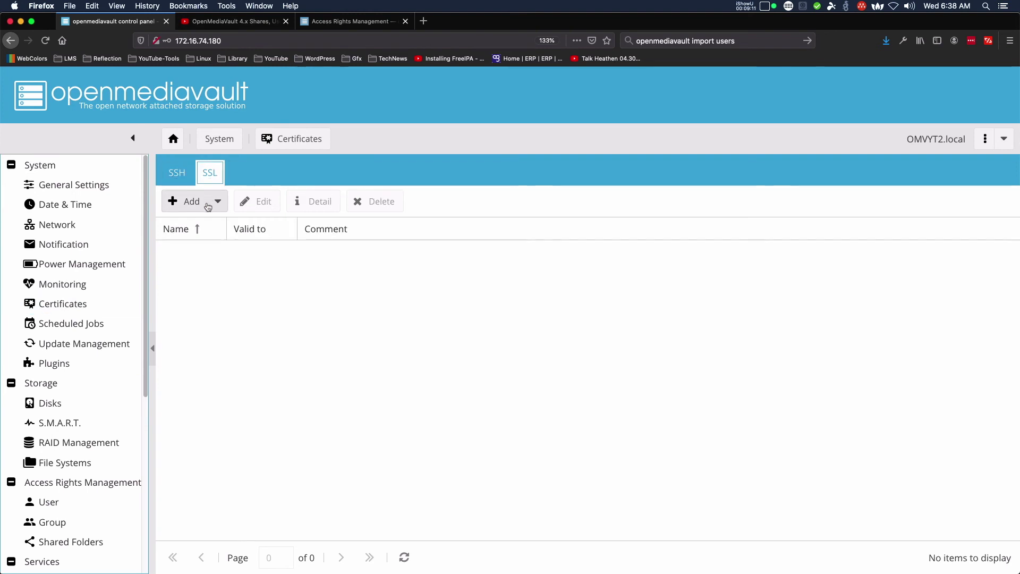
pyautogui.click(188, 201)
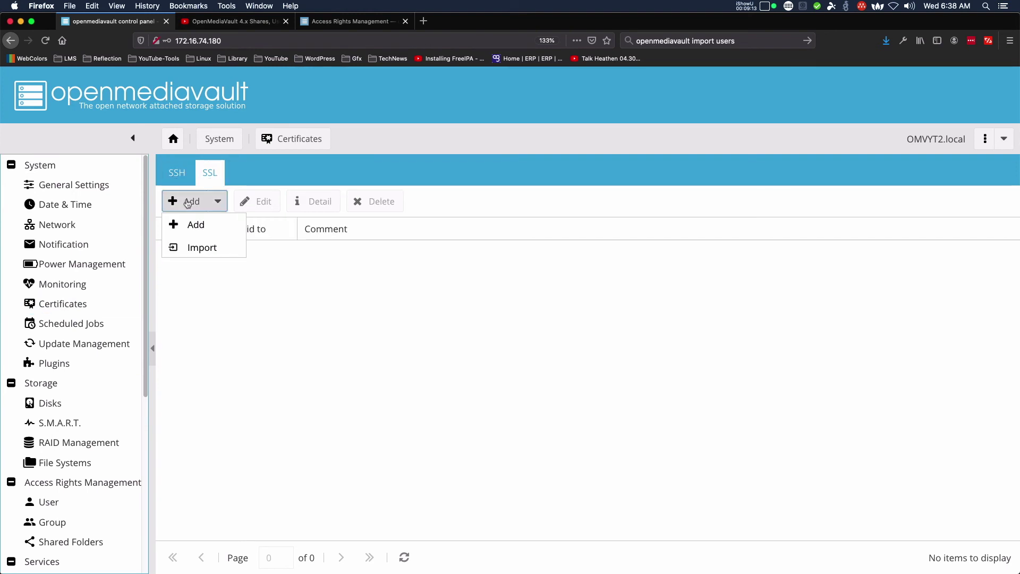
pyautogui.click(192, 230)
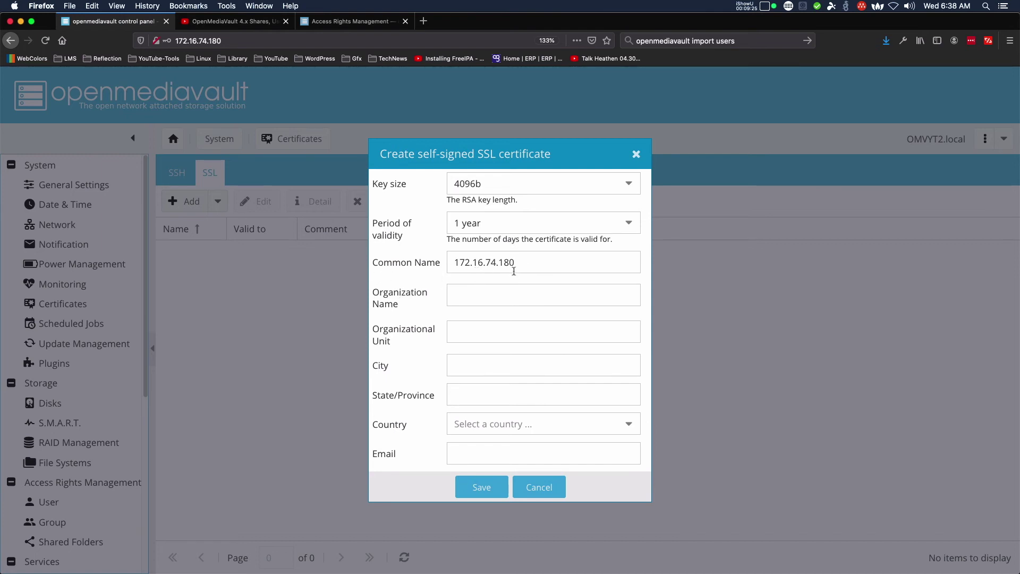
# Fill in organization 'Youtube Channel', unit 'NA', city 'Hell' and state 'MI'.
pyautogui.click(505, 297)
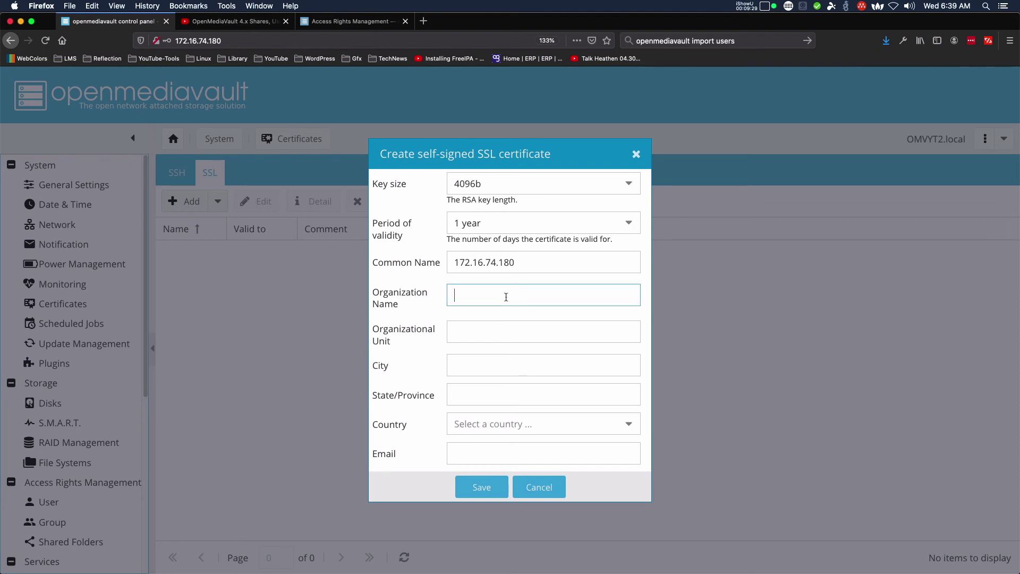
pyautogui.write('Youtube Channel')
pyautogui.press('Tab')
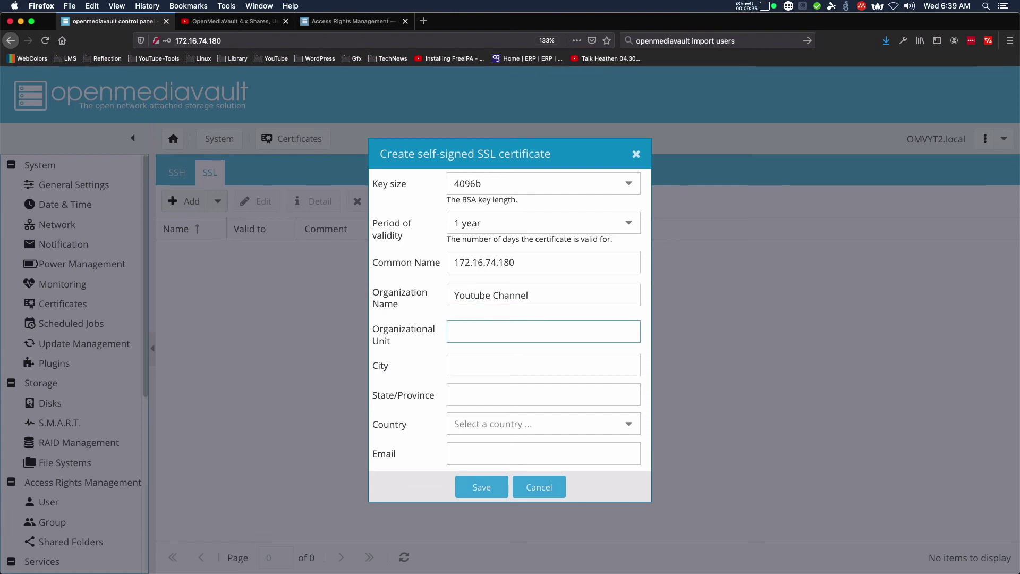
pyautogui.write('NA')
pyautogui.press('Tab')
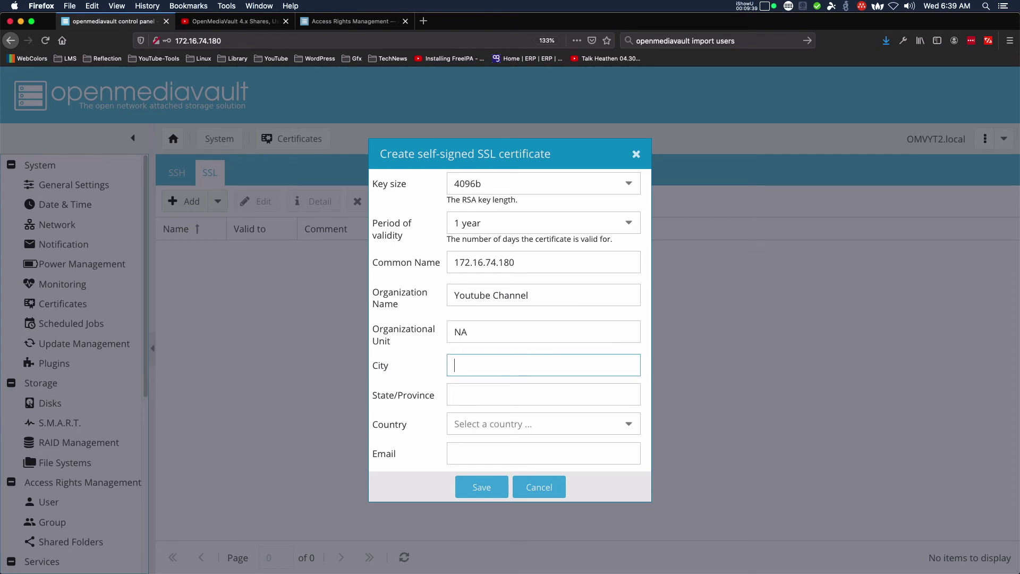
pyautogui.write('Hell')
pyautogui.press('Tab')
pyautogui.write('MI')
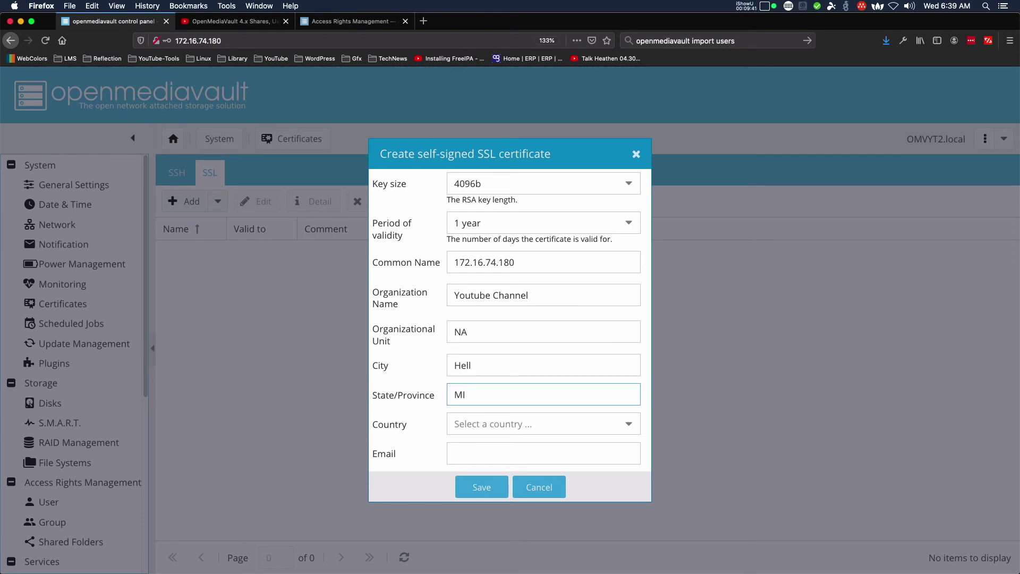
pyautogui.press('Tab')
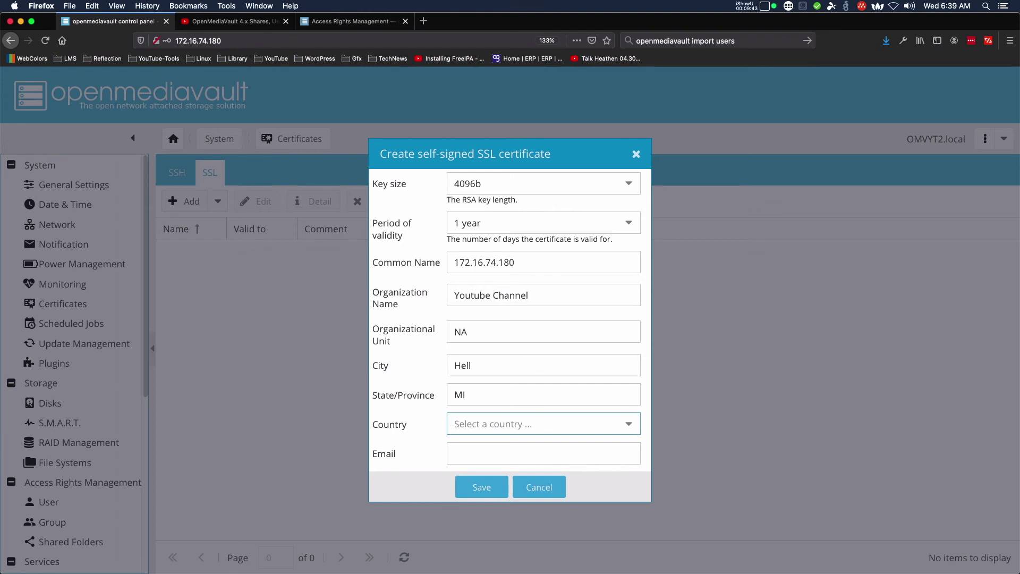
# Set the certificate's country to United States.
pyautogui.click(632, 424)
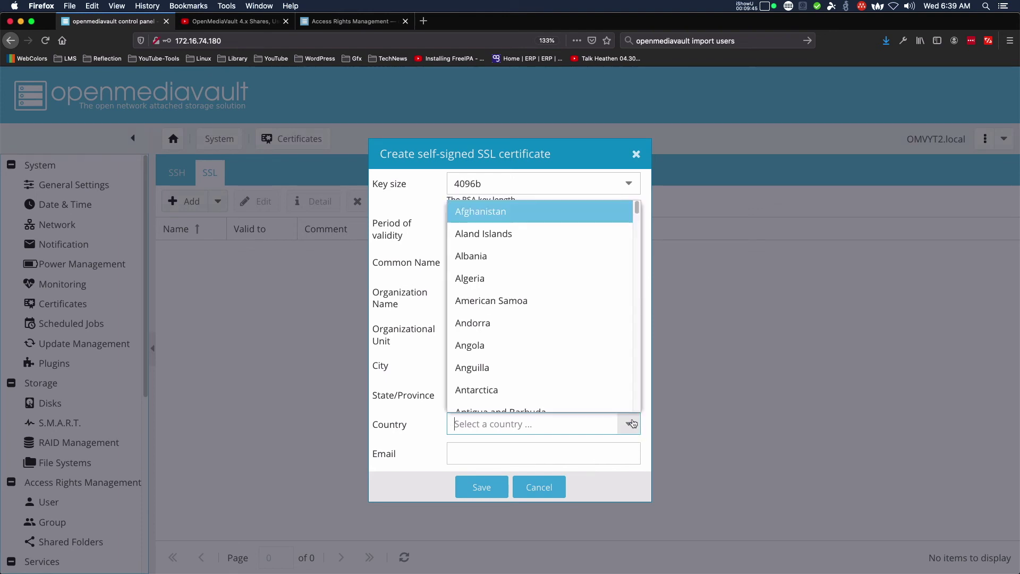
pyautogui.scroll(-10, 589, 360)
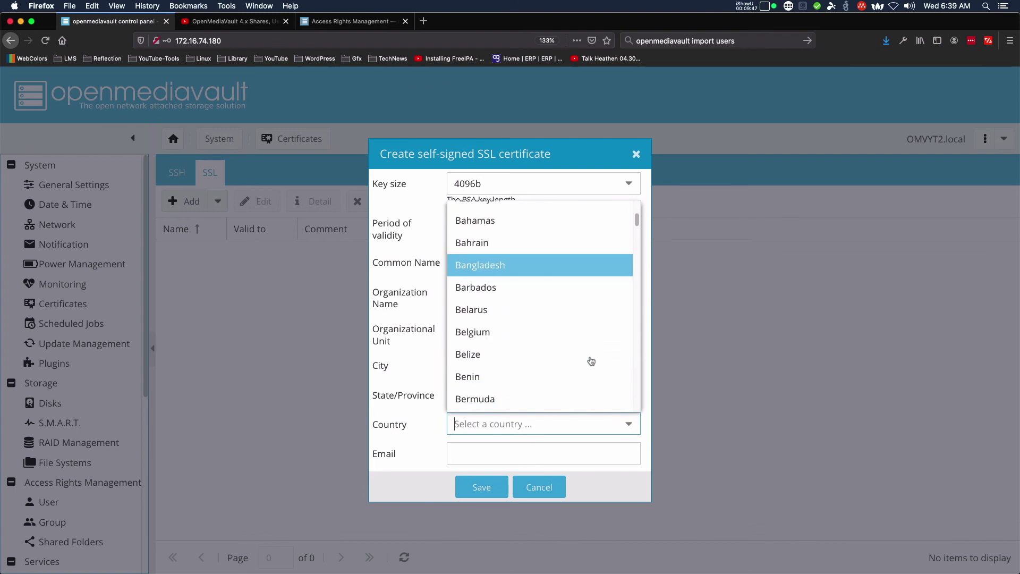
pyautogui.scroll(-20, 592, 362)
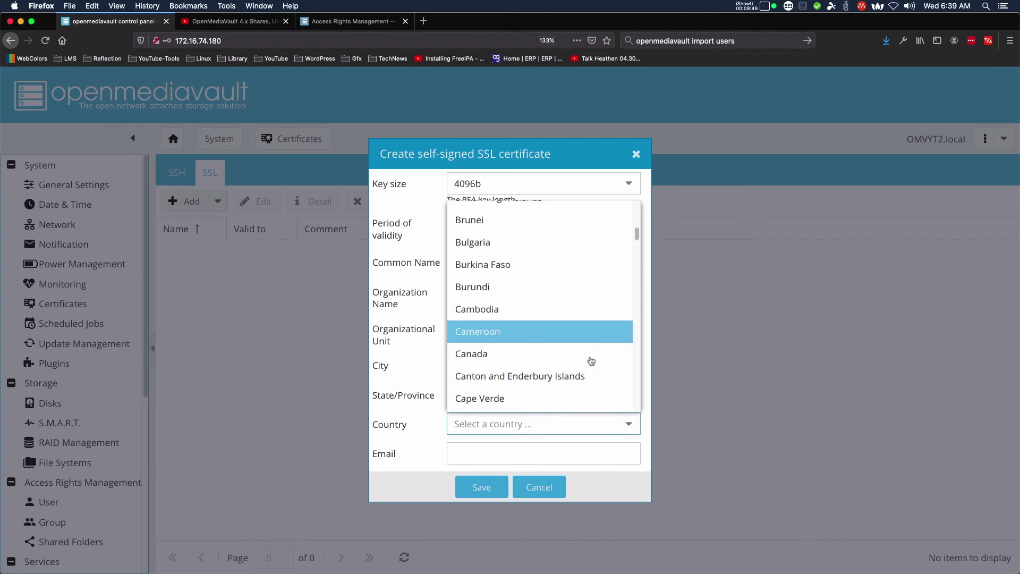
pyautogui.scroll(-20, 591, 361)
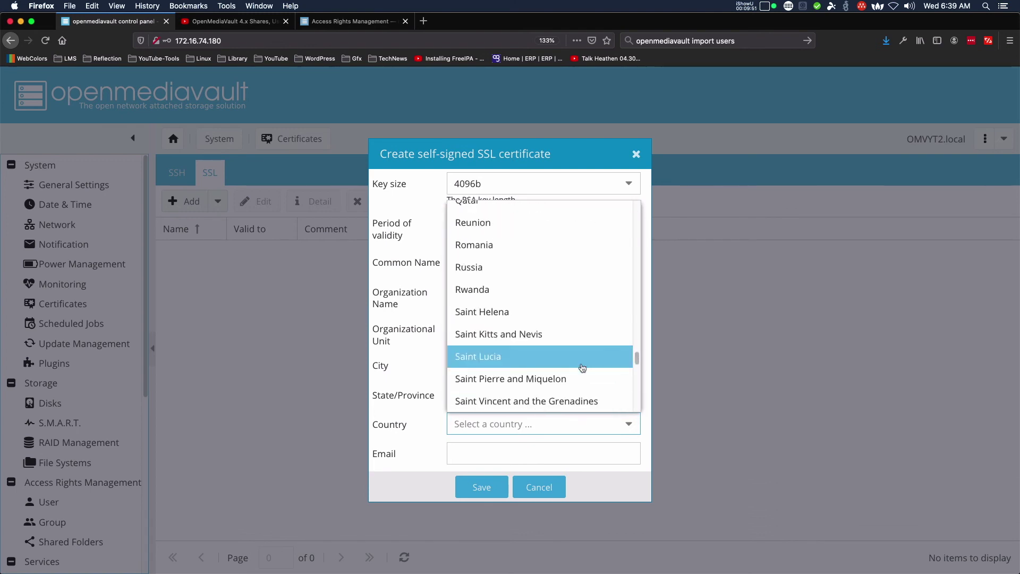
pyautogui.scroll(-8, 582, 367)
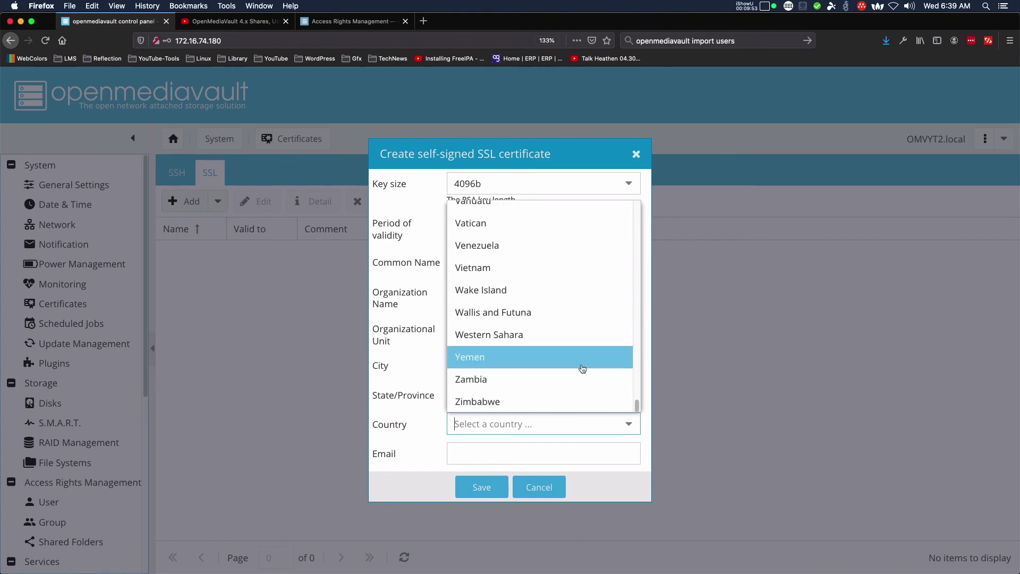
pyautogui.scroll(3, 558, 340)
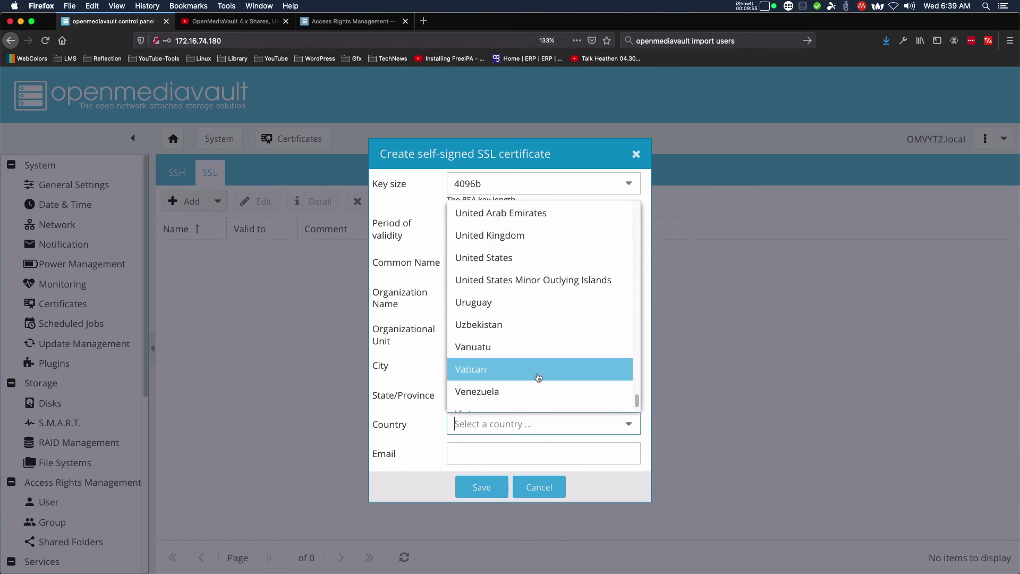
pyautogui.click(482, 259)
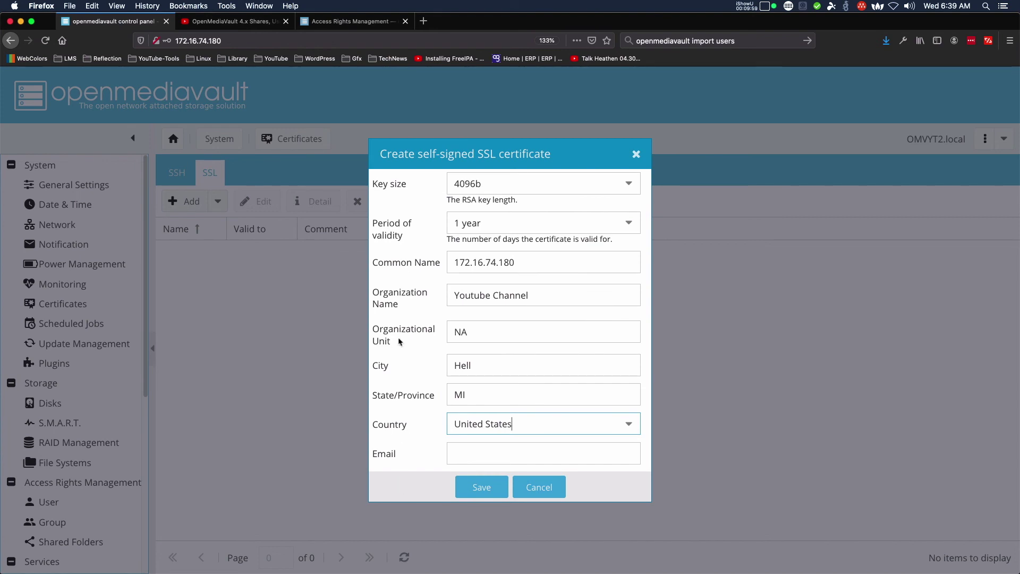
# Enter the contact e-mail address and save the self-signed certificate.
pyautogui.click(491, 448)
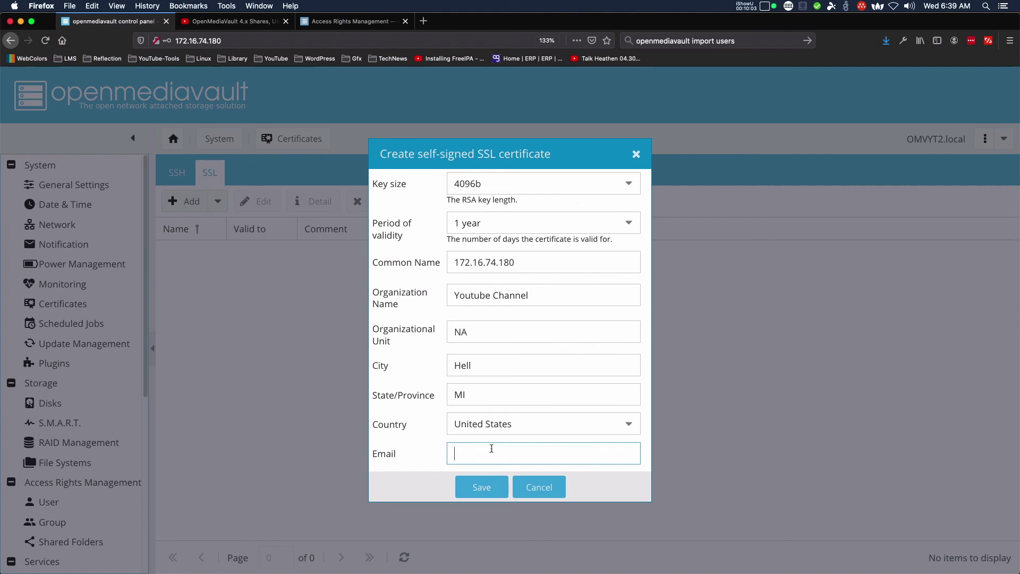
pyautogui.write('test')
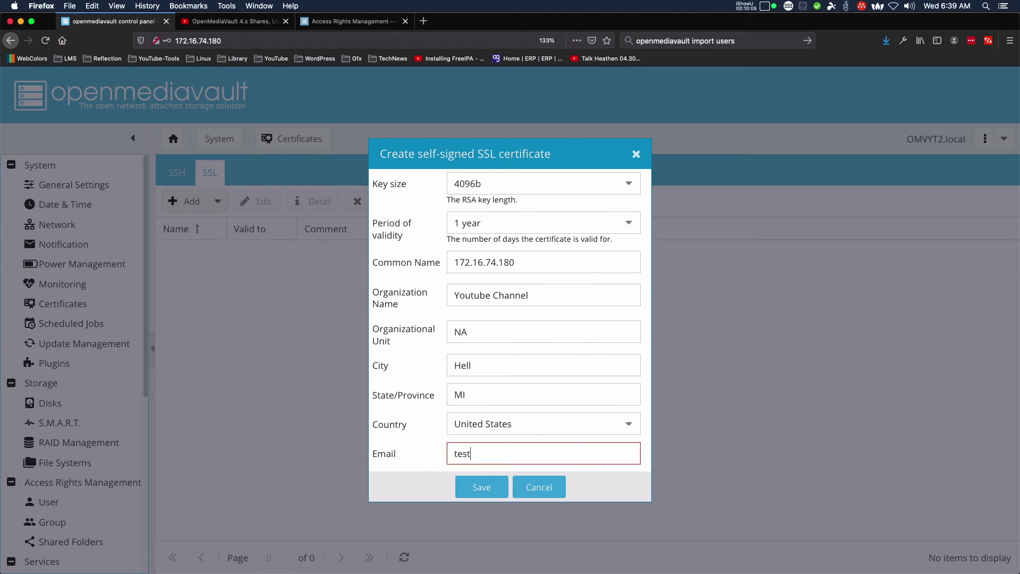
pyautogui.write('cert@example.com')
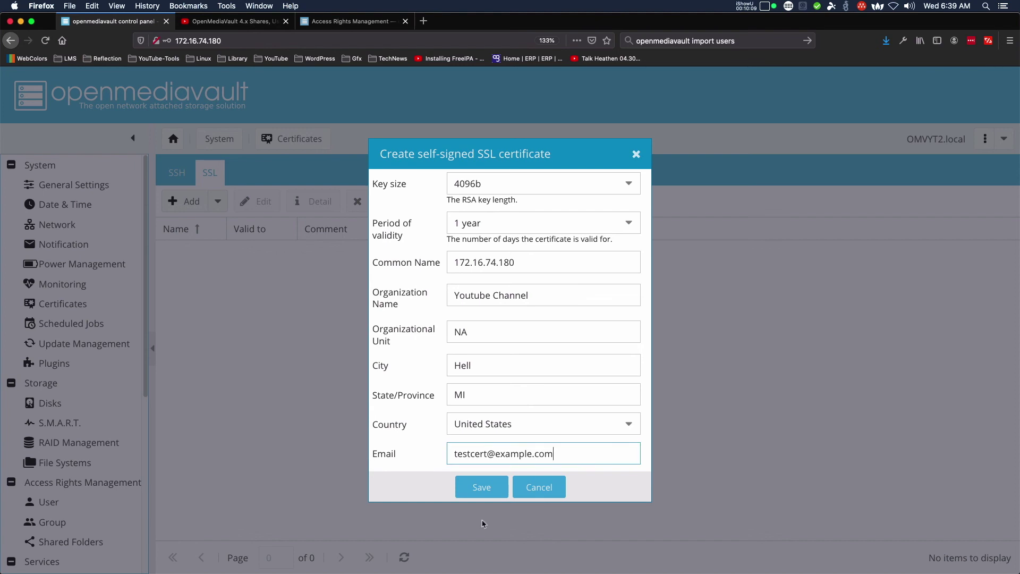
pyautogui.click(465, 487)
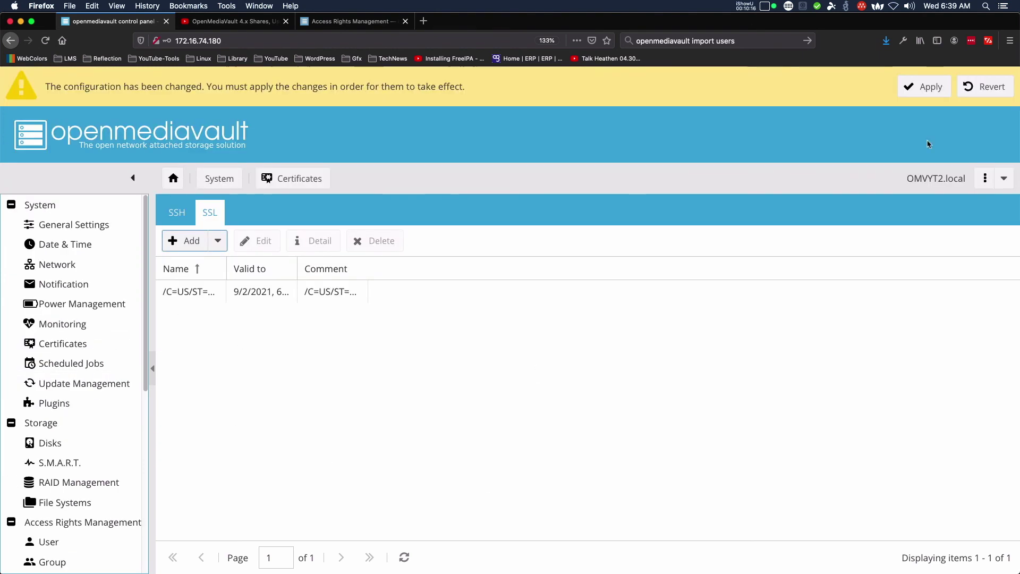
# Apply and confirm the pending configuration changes for the new SSL certificate.
pyautogui.click(928, 92)
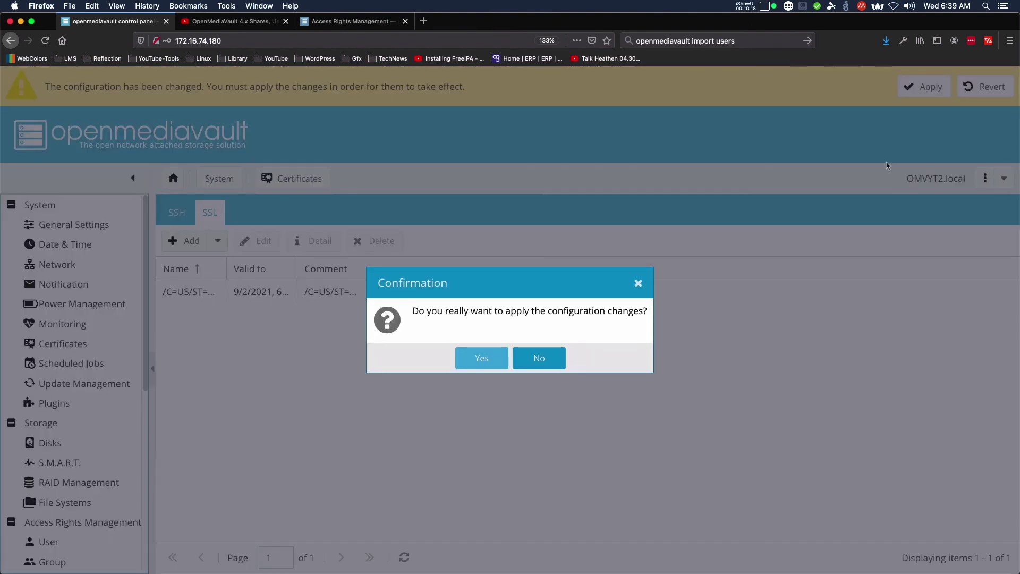
pyautogui.click(482, 358)
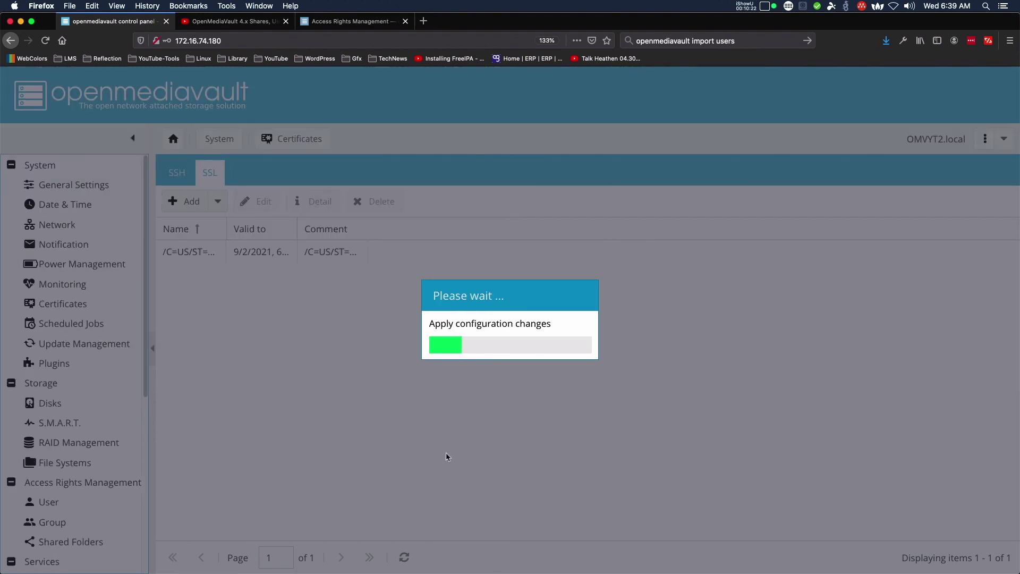